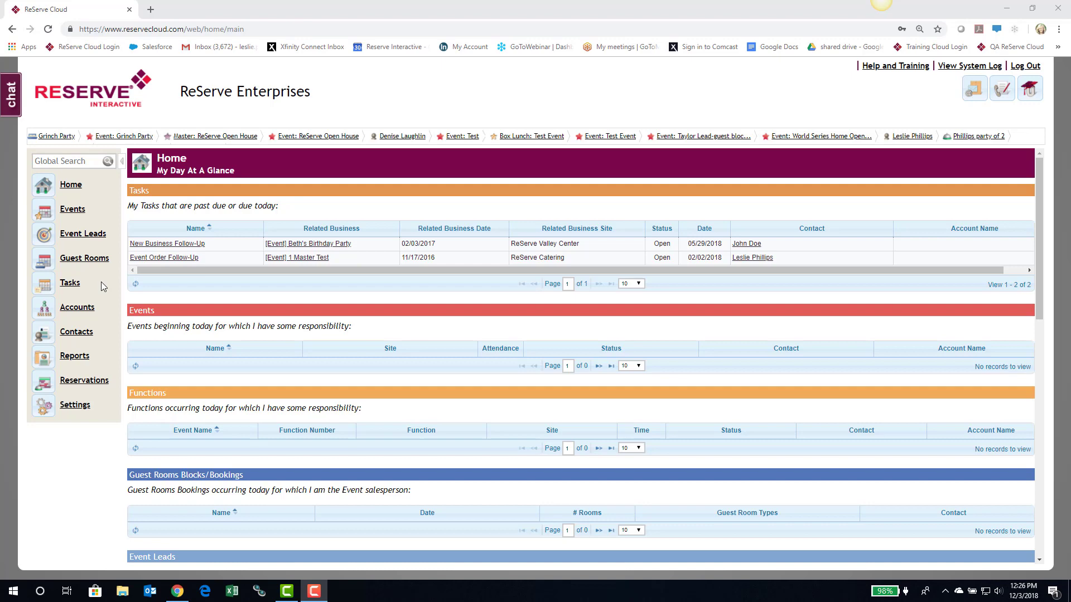
# - Open the Guest Rooms calendar and return the grid view to December 1
pyautogui.click(84, 259)
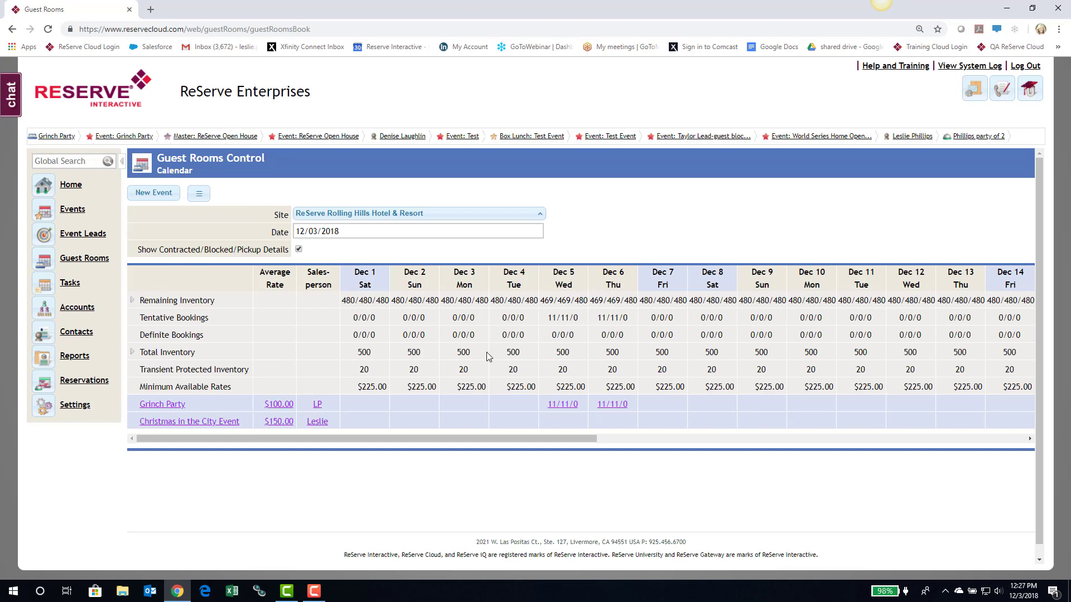
pyautogui.hscroll(10, 486, 353)
pyautogui.hscroll(-8, 488, 352)
pyautogui.hscroll(-2, 488, 353)
pyautogui.click(132, 302)
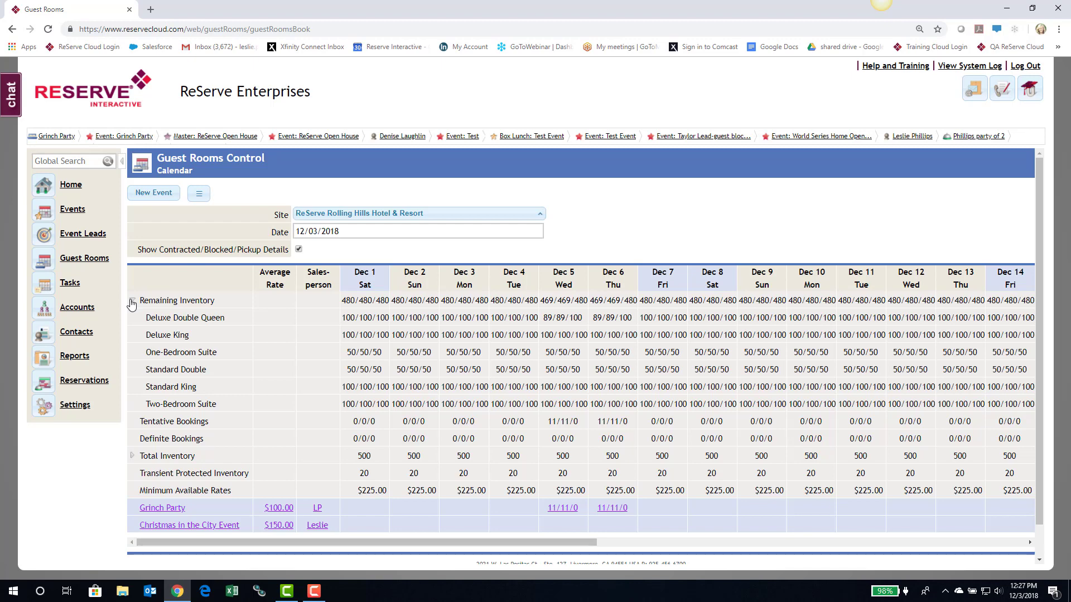
pyautogui.click(132, 302)
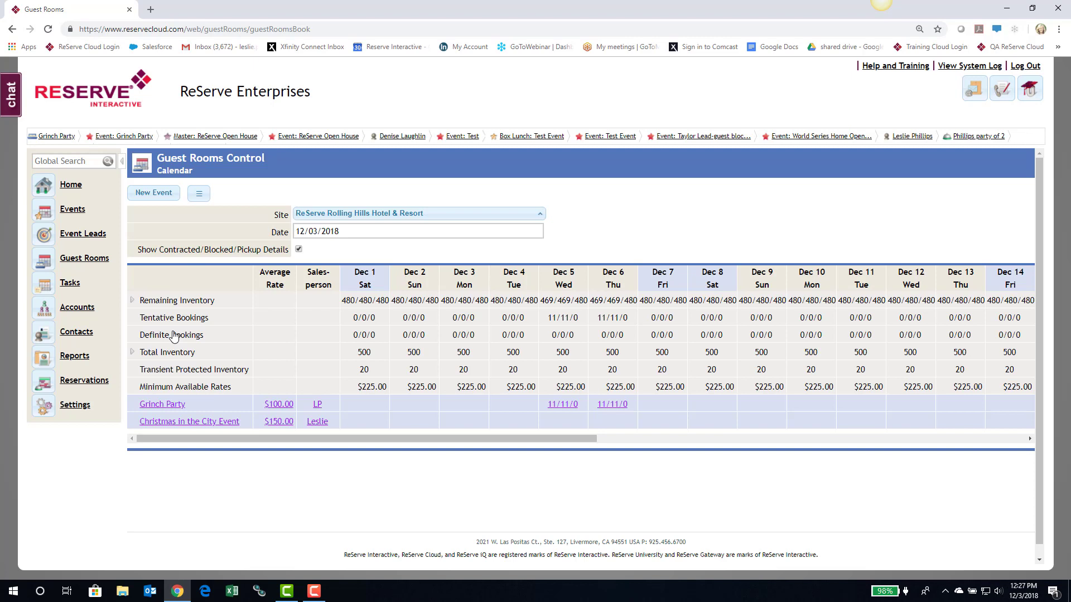
pyautogui.click(132, 352)
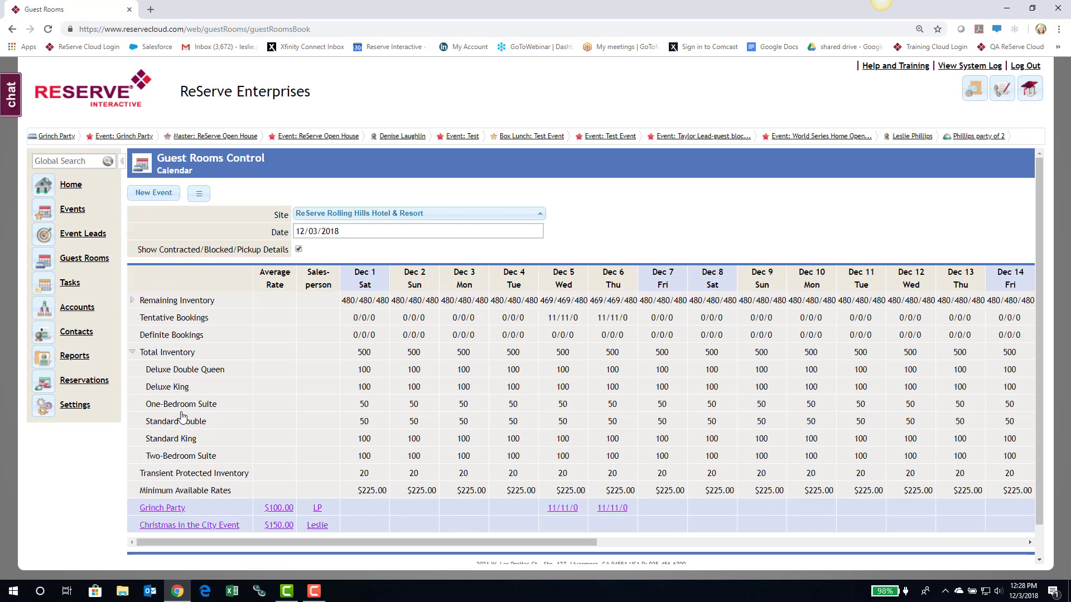
pyautogui.click(132, 352)
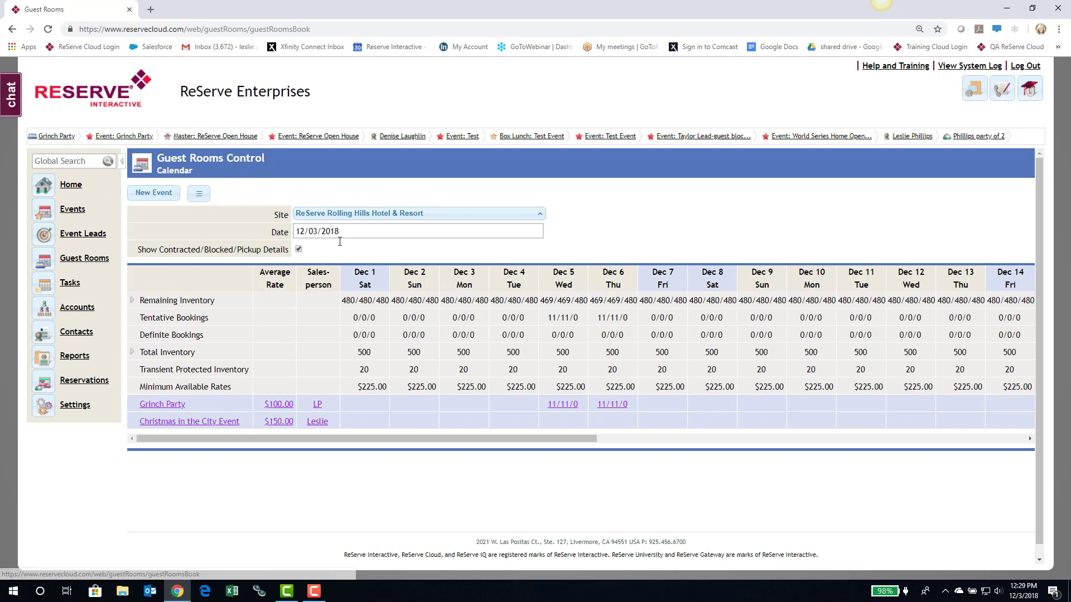
# - Start a new event named 'Holiday in the Vineyards'
pyautogui.click(154, 193)
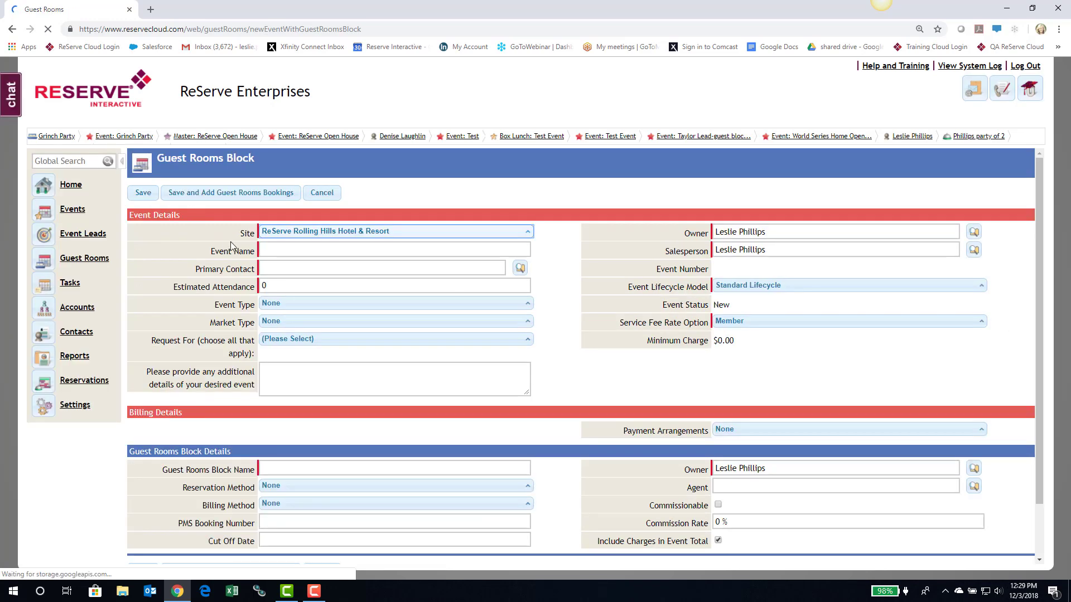
pyautogui.click(277, 252)
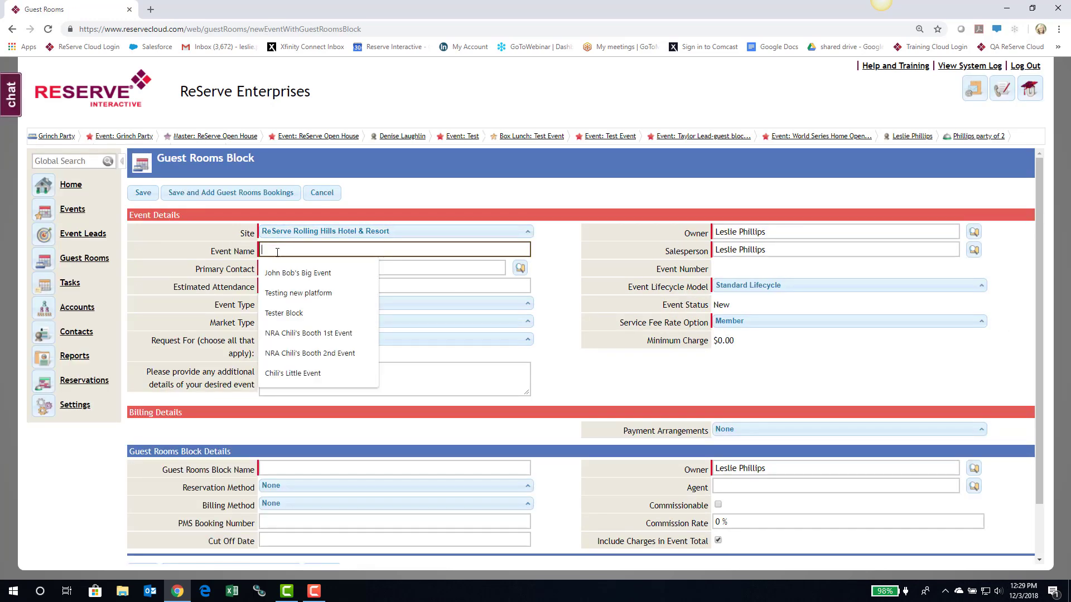
pyautogui.write('Holiday i')
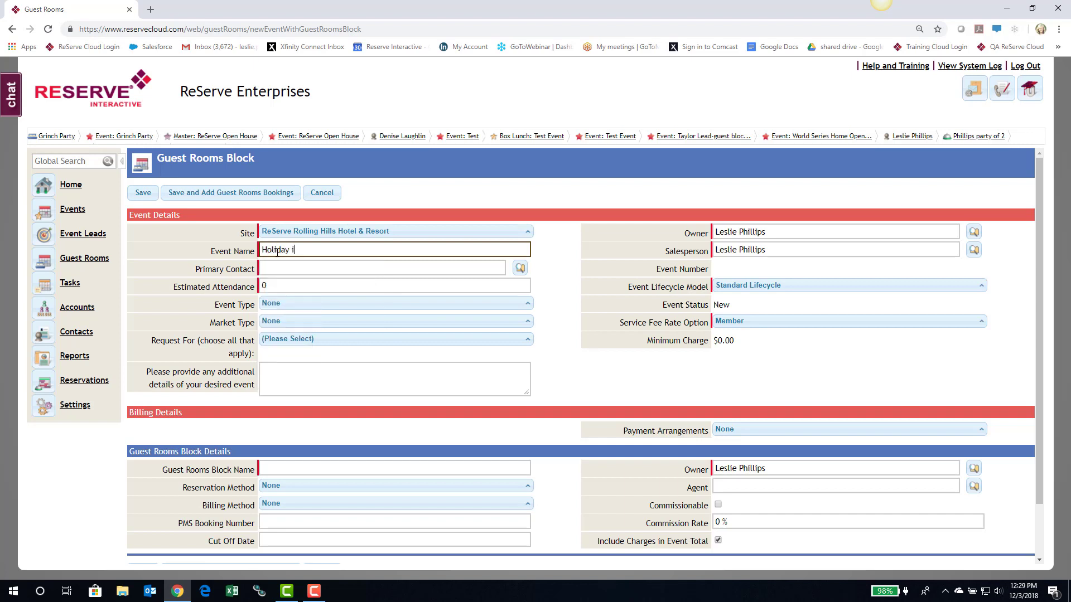
pyautogui.write('n the Vineyards')
# - Set the event's primary contact, choosing the contact record for this hotel through the lookup
pyautogui.click(275, 266)
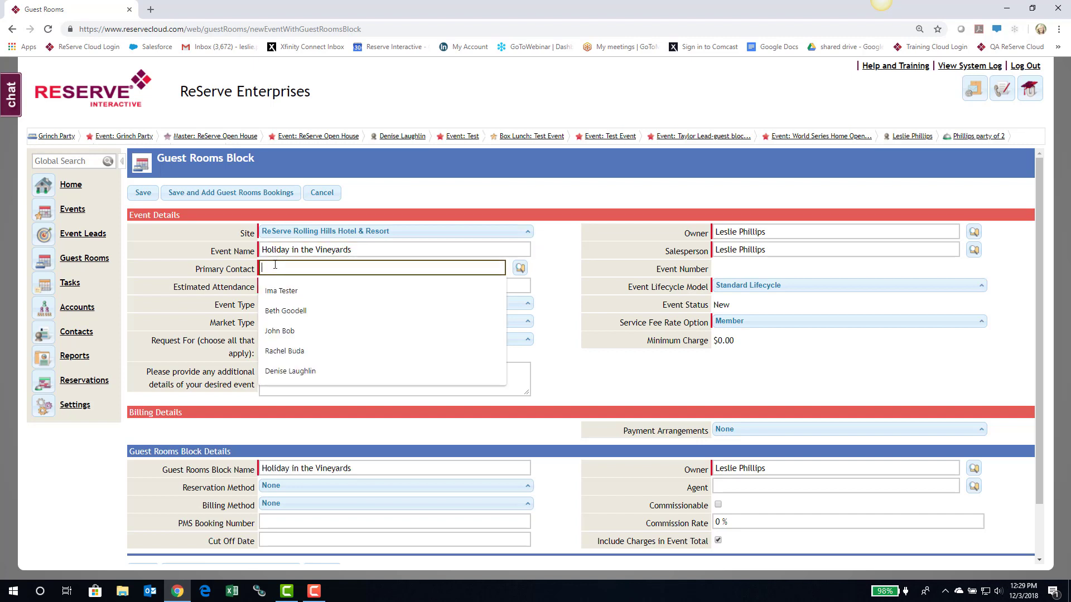
pyautogui.write('Beth G')
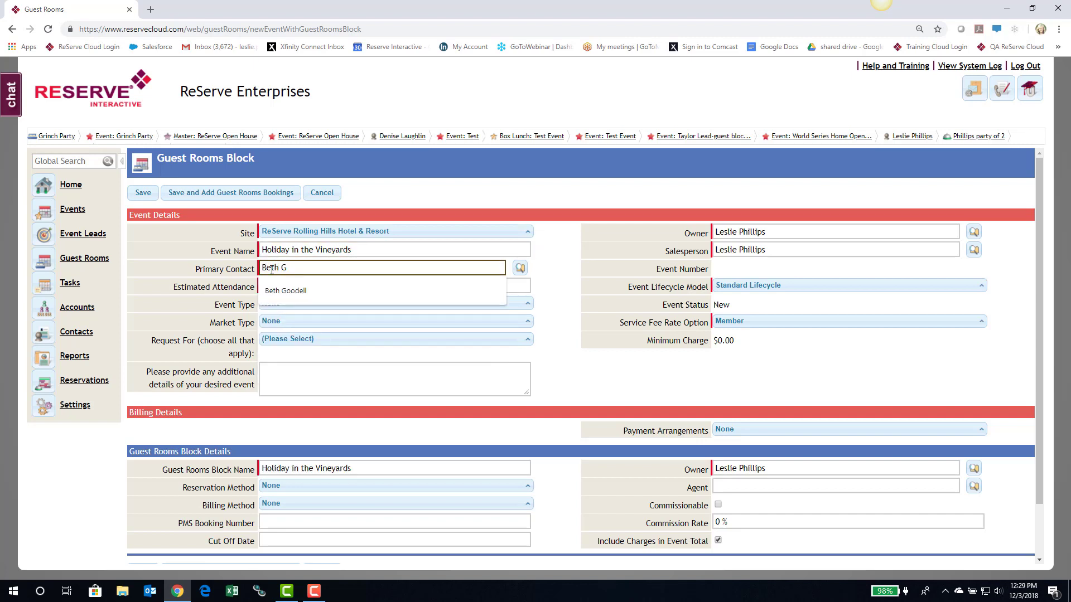
pyautogui.click(285, 291)
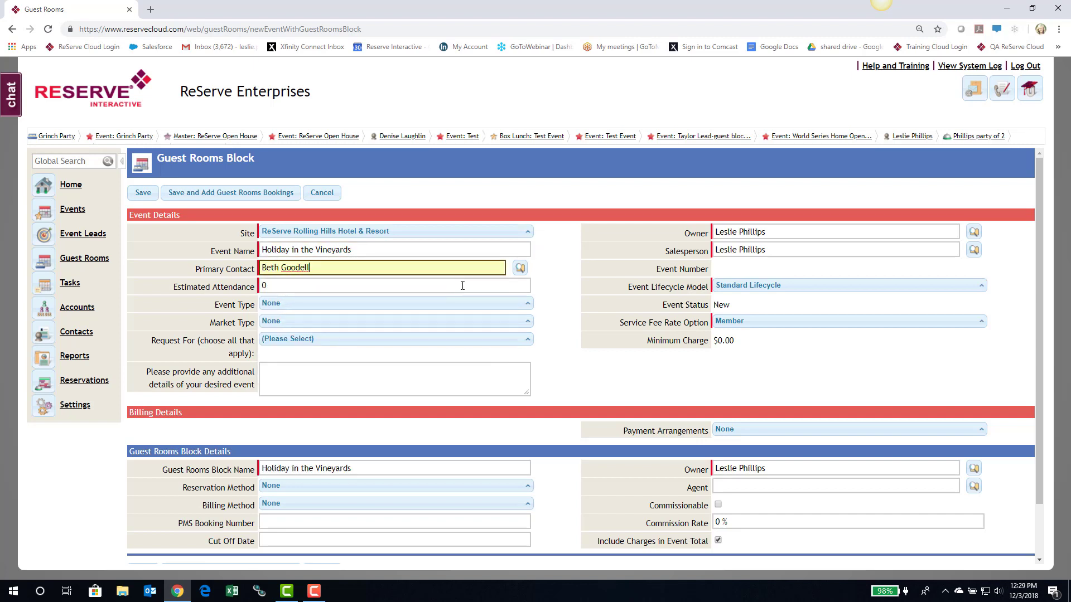
pyautogui.click(520, 269)
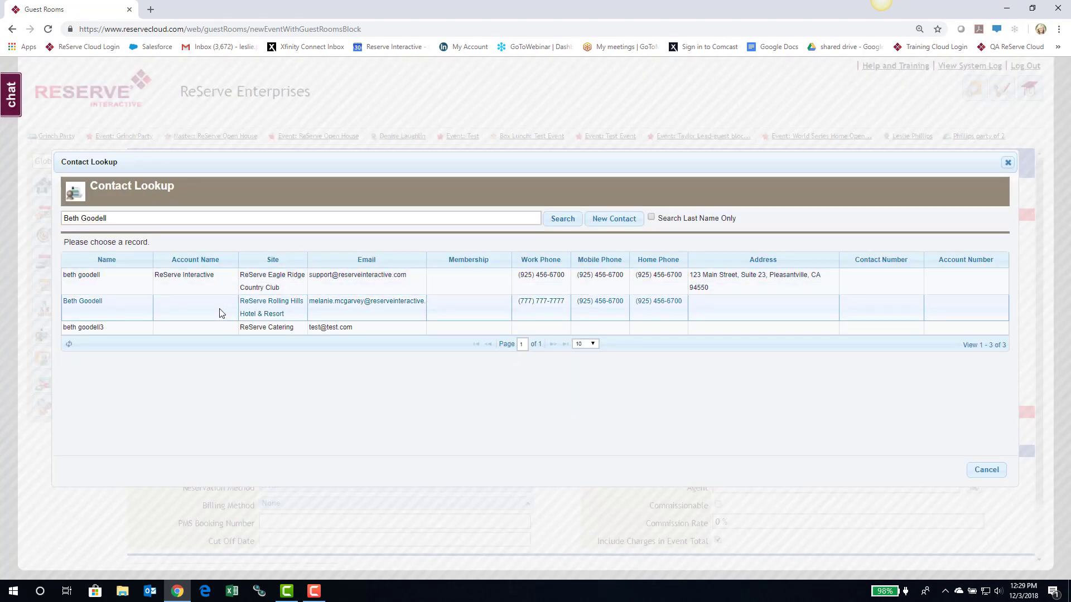
pyautogui.click(223, 310)
# - Set estimated attendance to 50, event type to Social Event, and market type to Social
pyautogui.click(234, 293)
pyautogui.write('50')
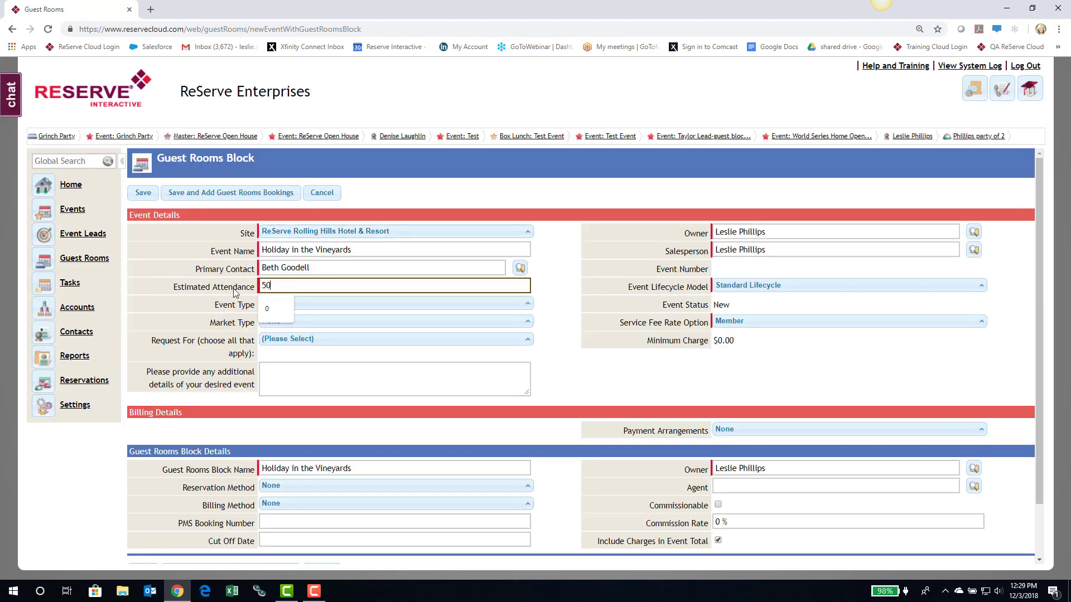
pyautogui.click(550, 347)
pyautogui.click(283, 301)
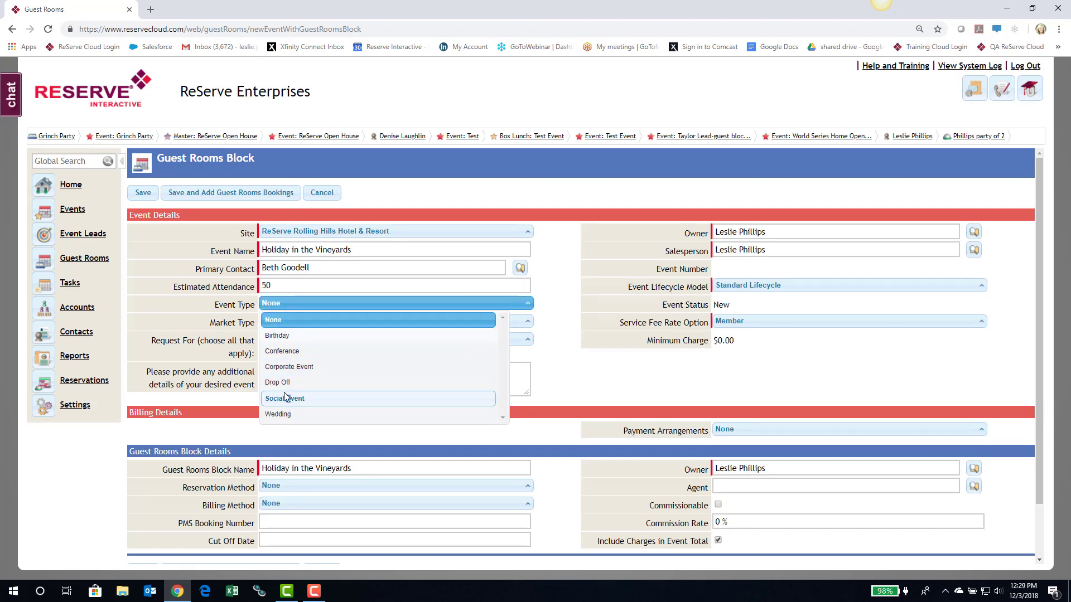
pyautogui.click(279, 398)
pyautogui.click(292, 322)
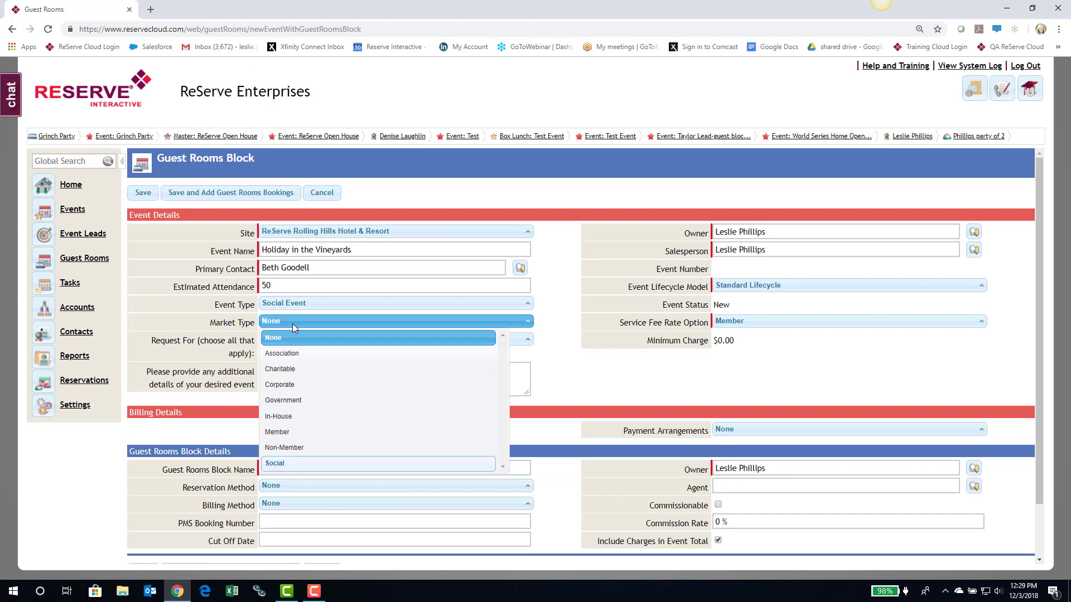
pyautogui.click(285, 464)
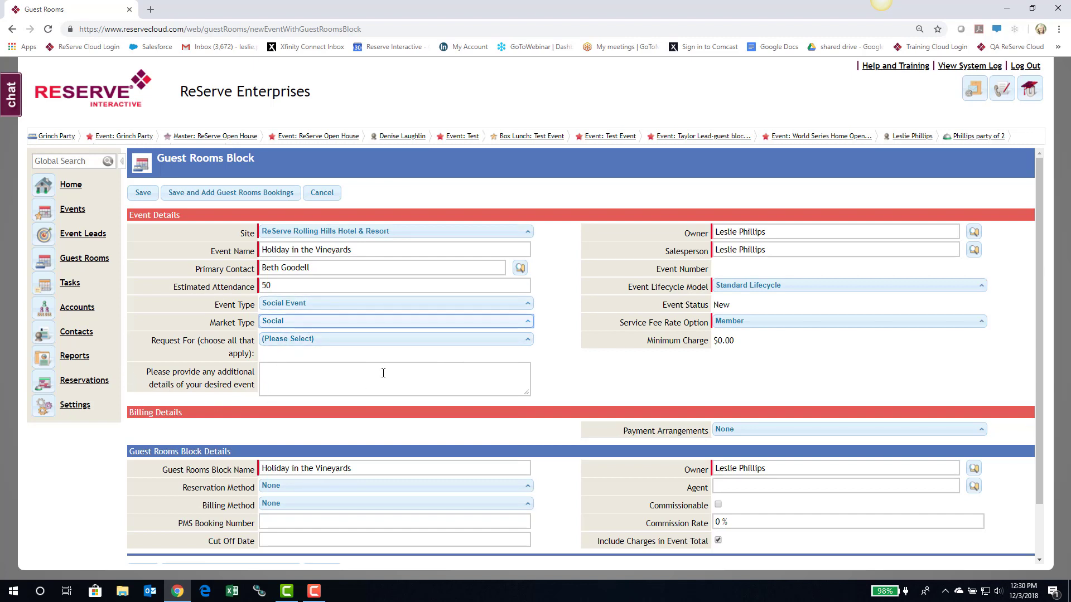
# - Set reservations to Individuals Call In or Book Online and billing to All Charges to Master Folio
pyautogui.scroll(-2, 383, 373)
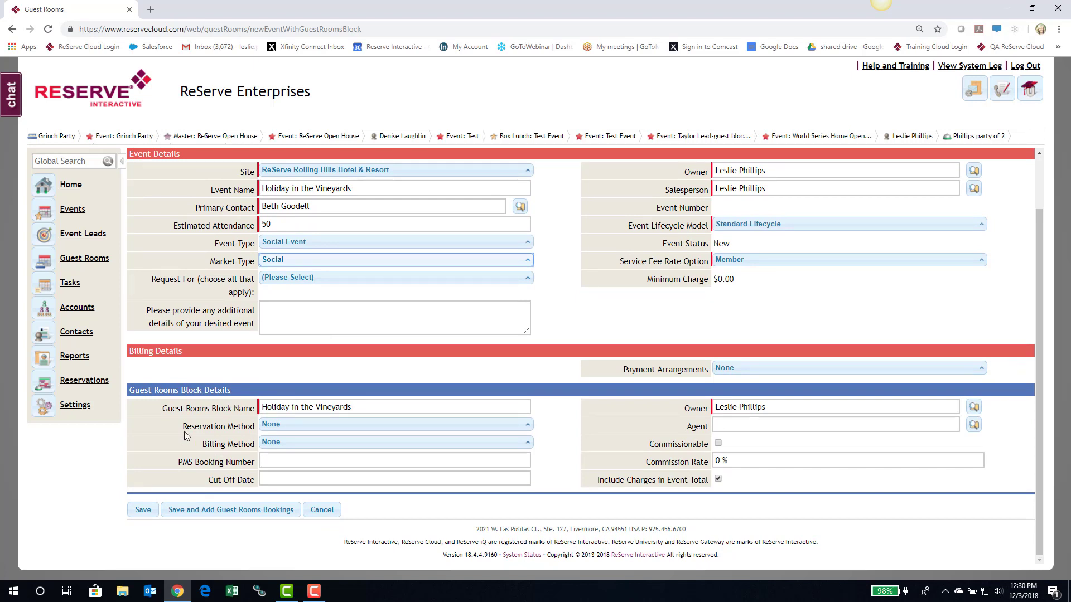
pyautogui.click(298, 425)
pyautogui.click(311, 457)
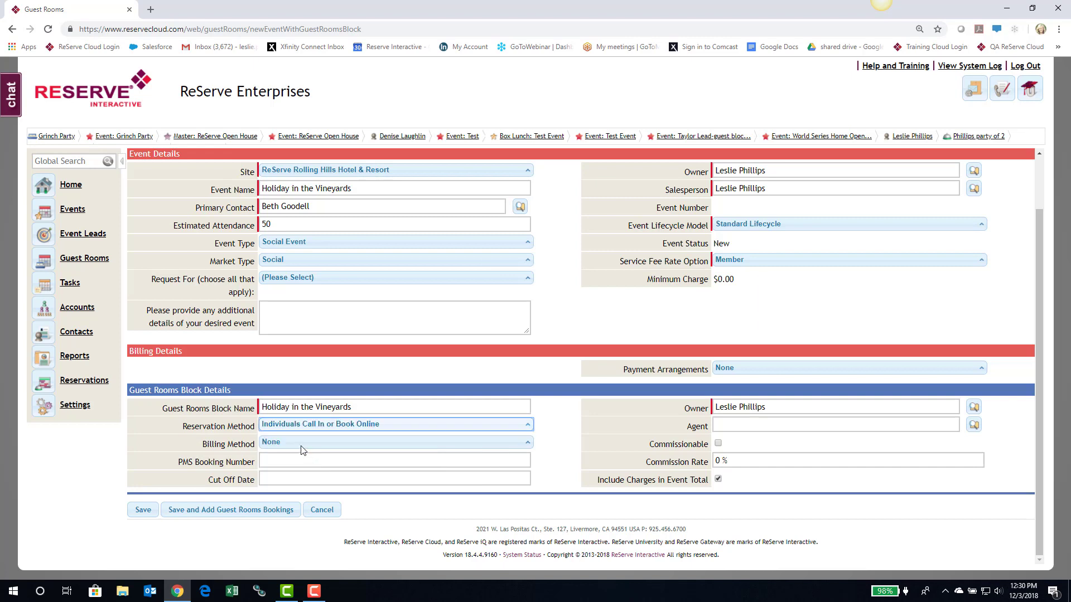
pyautogui.click(299, 443)
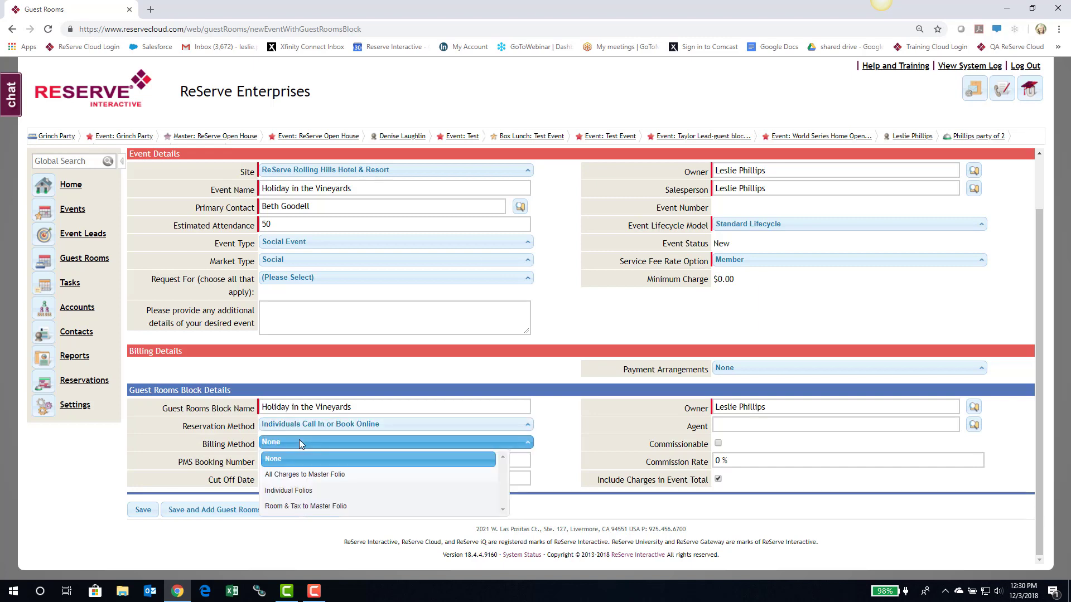
pyautogui.click(299, 474)
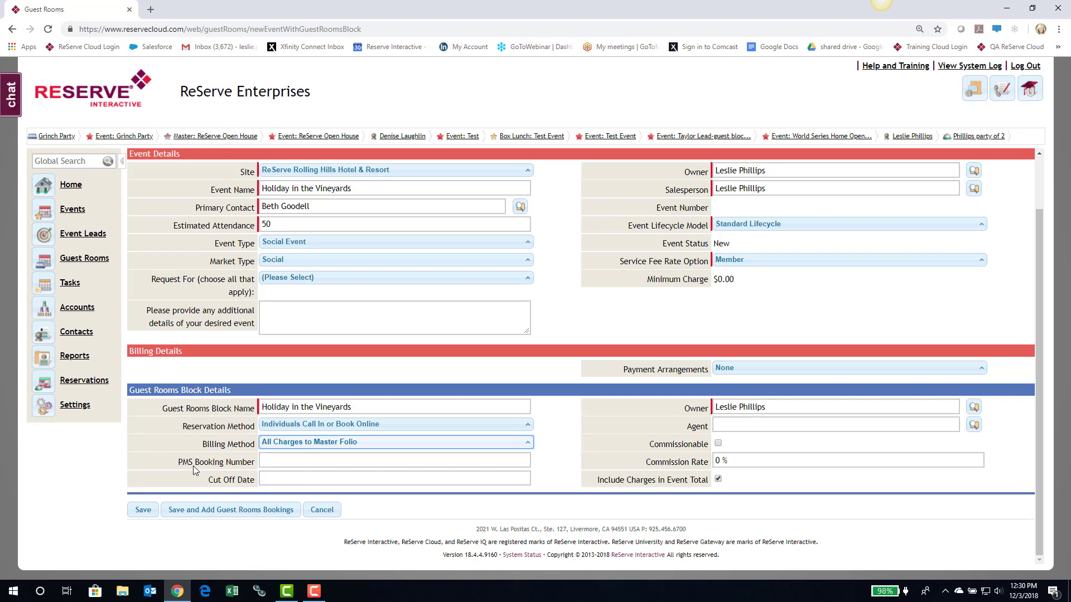
# - Set the cut-off date to 12/12/2018 and save the block to continue to room bookings
pyautogui.click(274, 478)
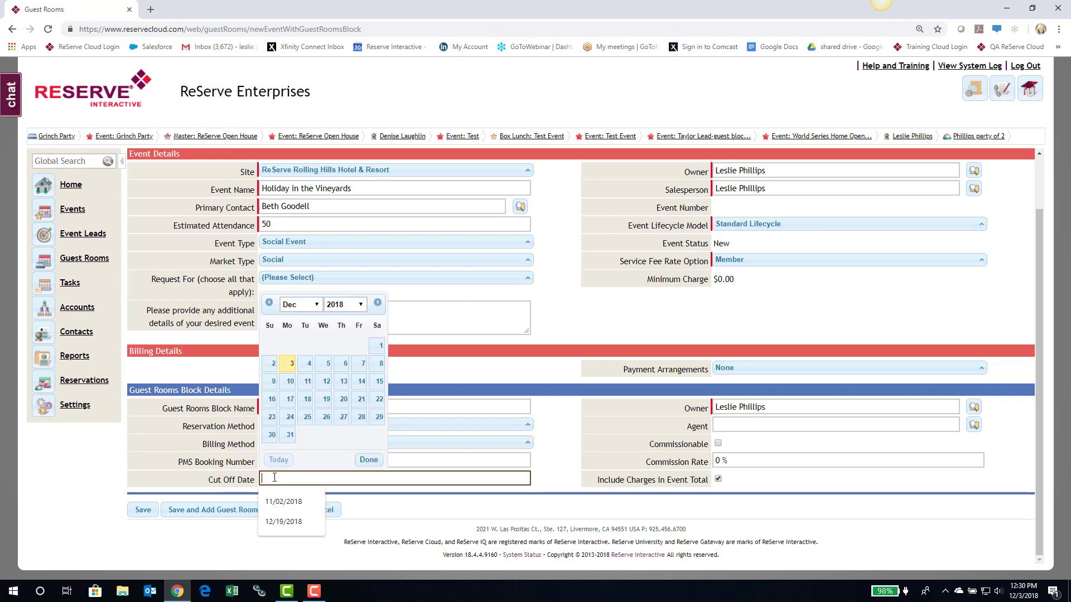
pyautogui.click(326, 383)
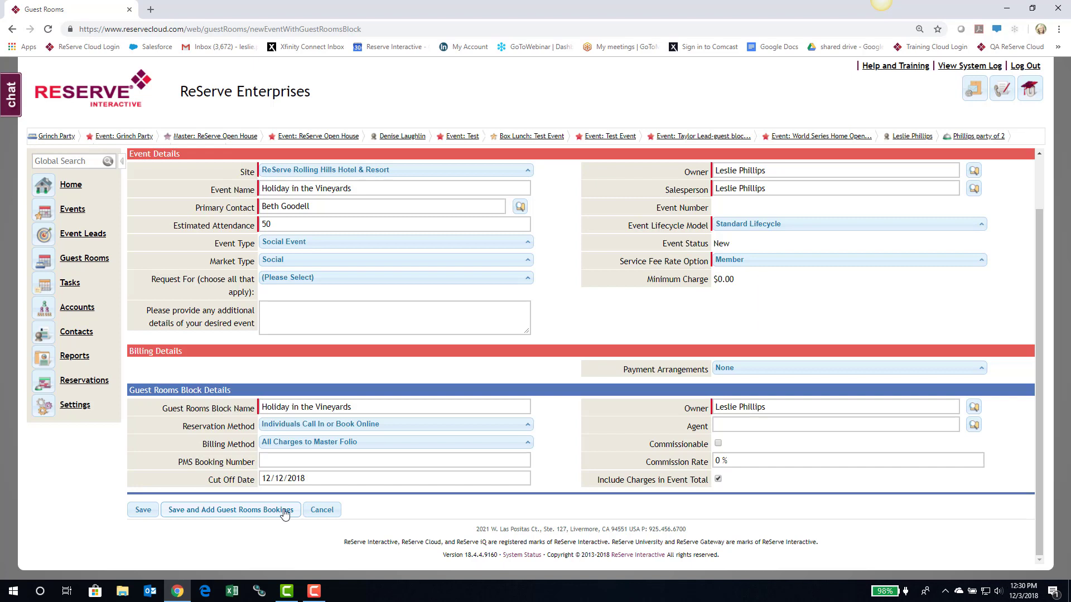
pyautogui.click(231, 510)
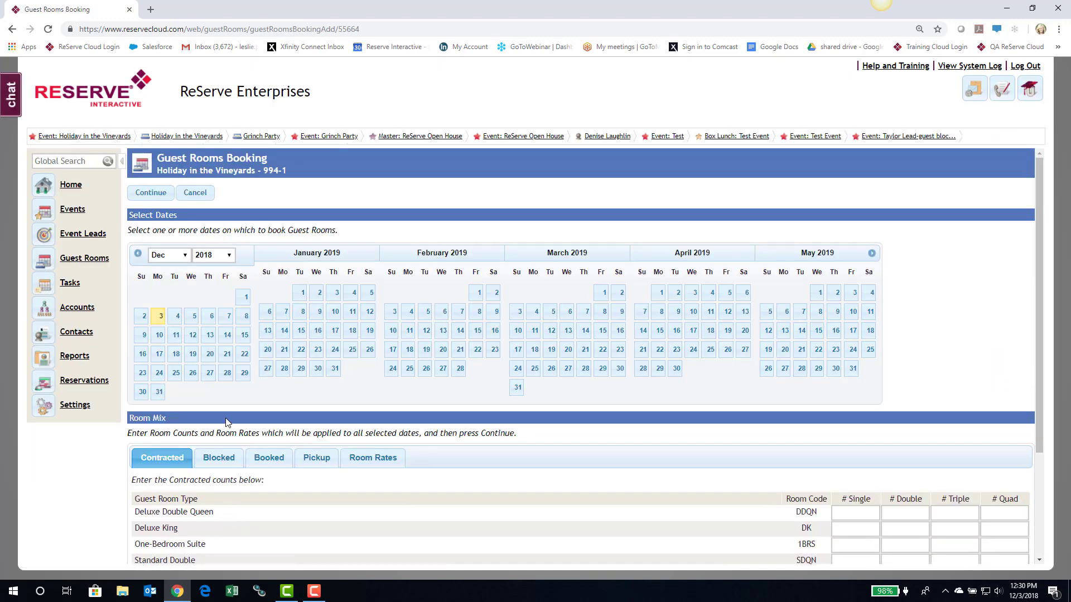
# - Select December 12 and 13, 2018 as booking dates and scroll to the Room Mix section
pyautogui.click(192, 335)
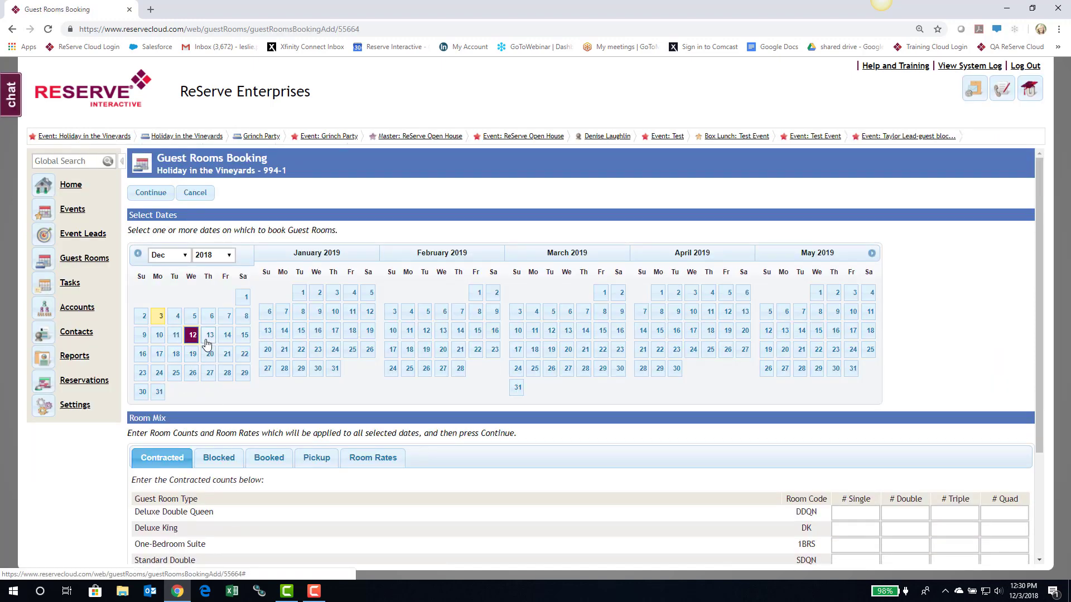
pyautogui.click(207, 337)
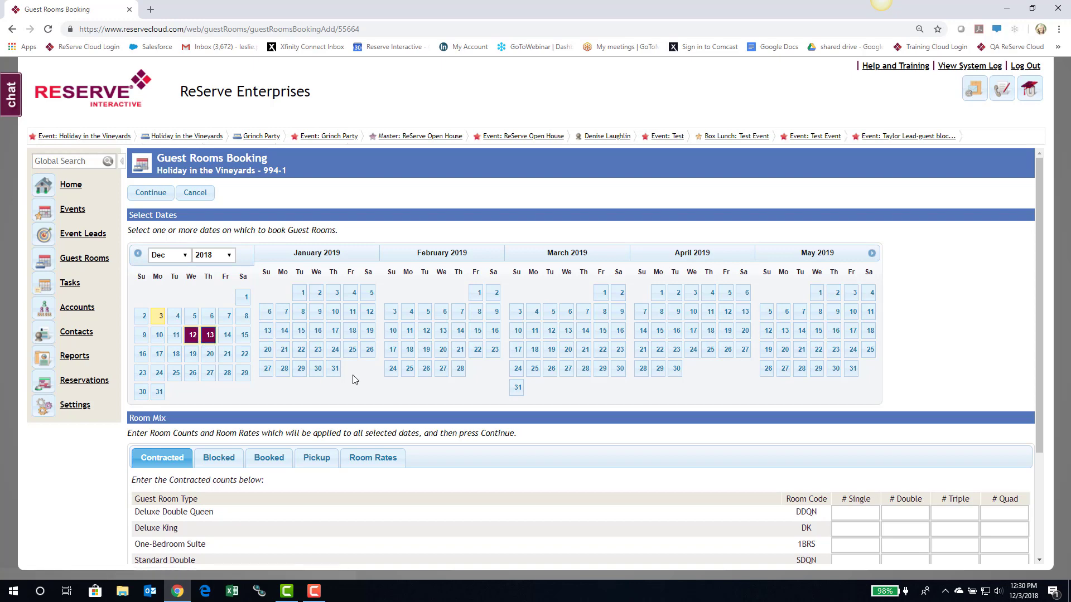
pyautogui.scroll(-2, 352, 379)
pyautogui.scroll(-1, 353, 379)
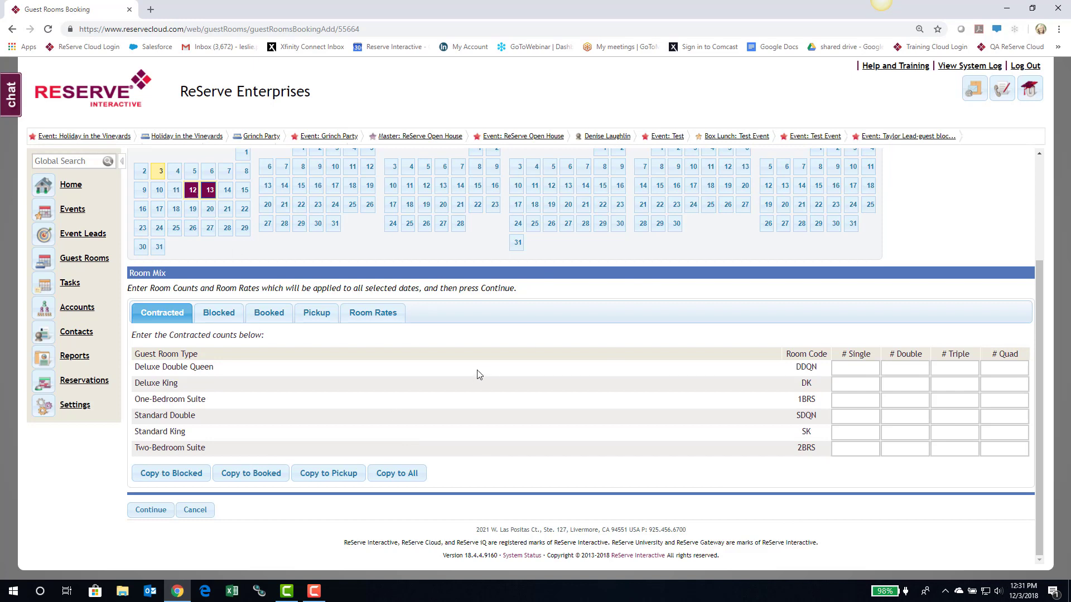
# - Contract 5 Deluxe Double Queen singles, copy the counts to Blocked, and go to Room Rates
pyautogui.click(853, 367)
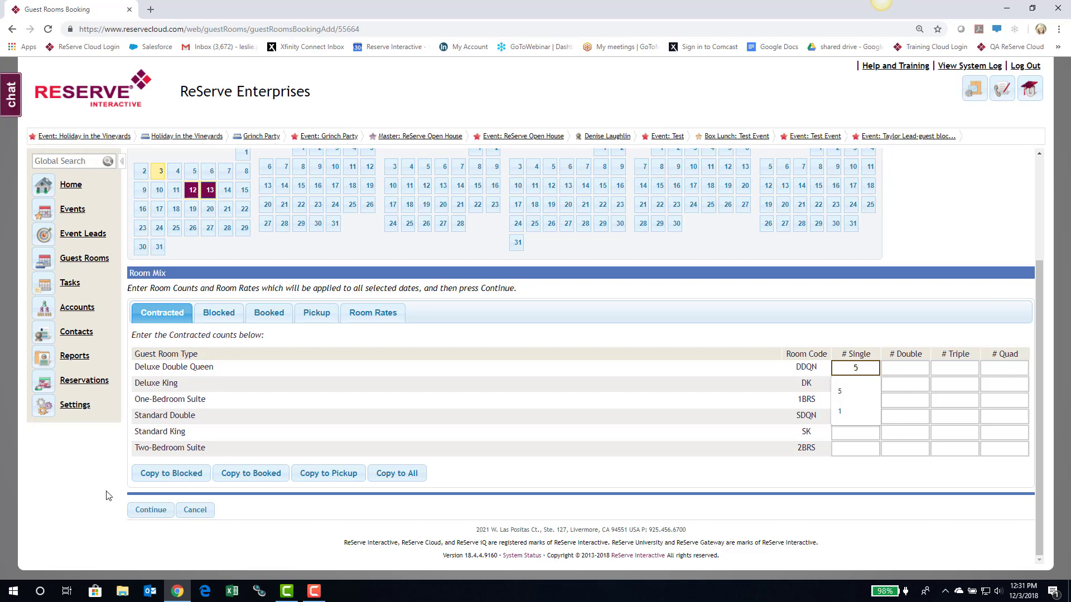
pyautogui.click(184, 475)
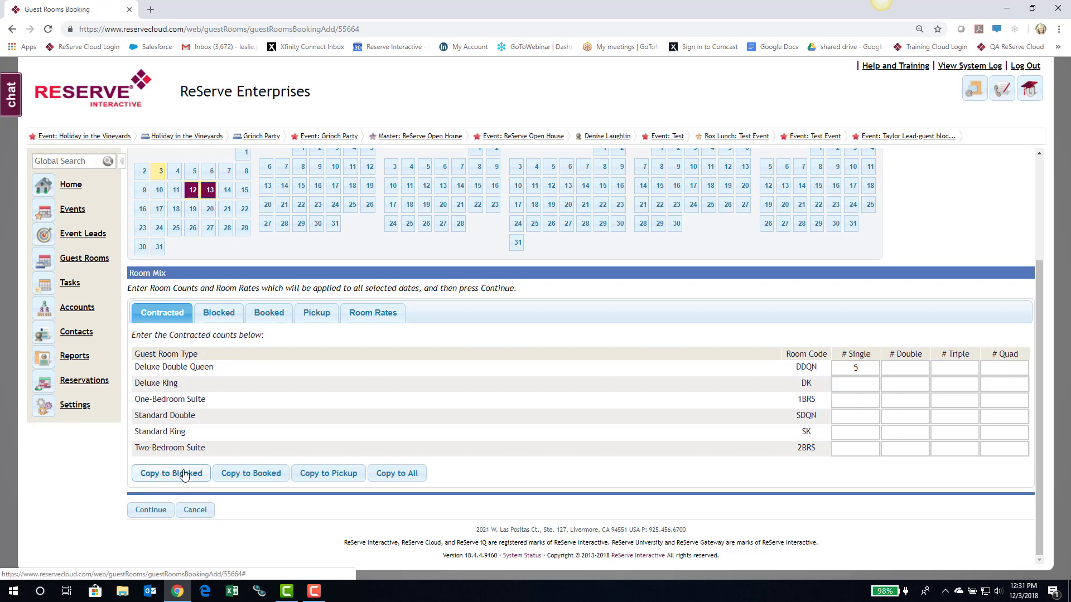
pyautogui.click(369, 315)
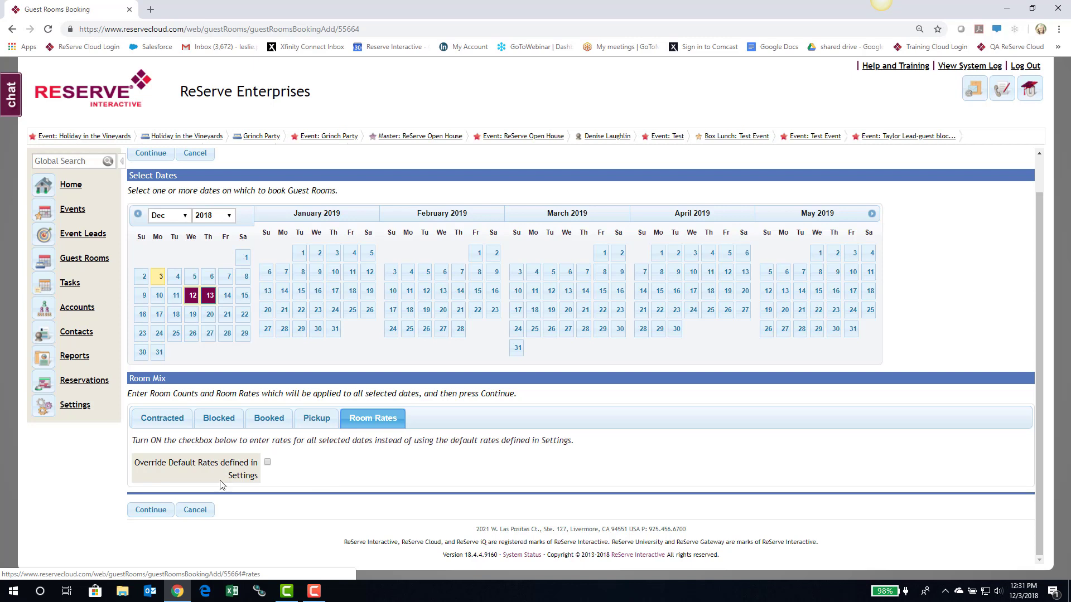
# - Override default rates and set the Deluxe Double Queen single rate to 150.00
pyautogui.click(268, 464)
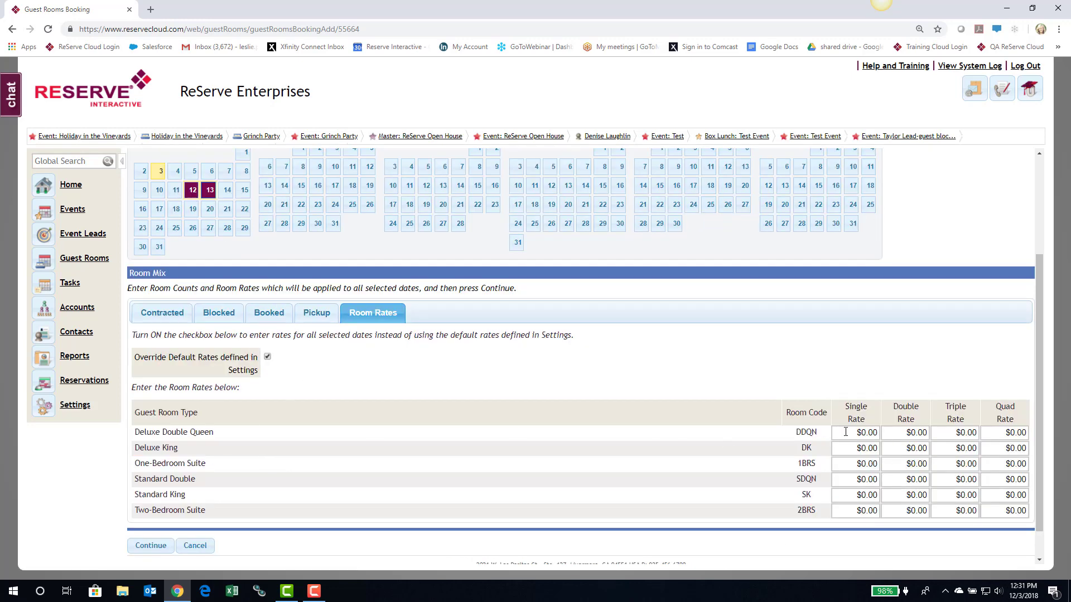
pyautogui.moveTo(848, 433); pyautogui.dragTo(879, 433)
pyautogui.write('150.00')
# - Apply the counts and rates, review December 13's blocked counts and rates, then save the bookings
pyautogui.click(151, 546)
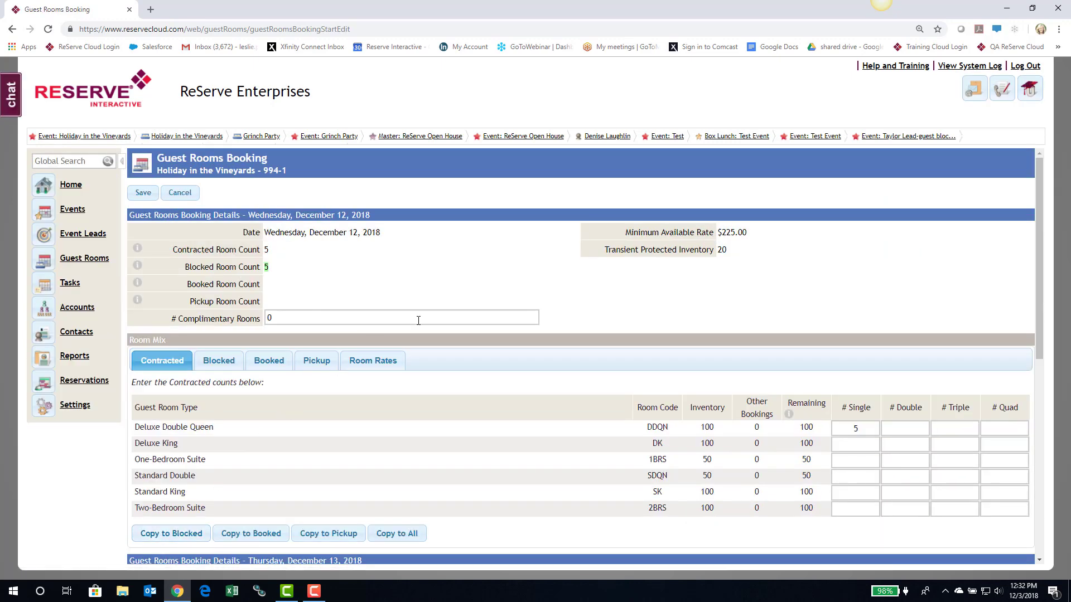
pyautogui.scroll(-1, 421, 324)
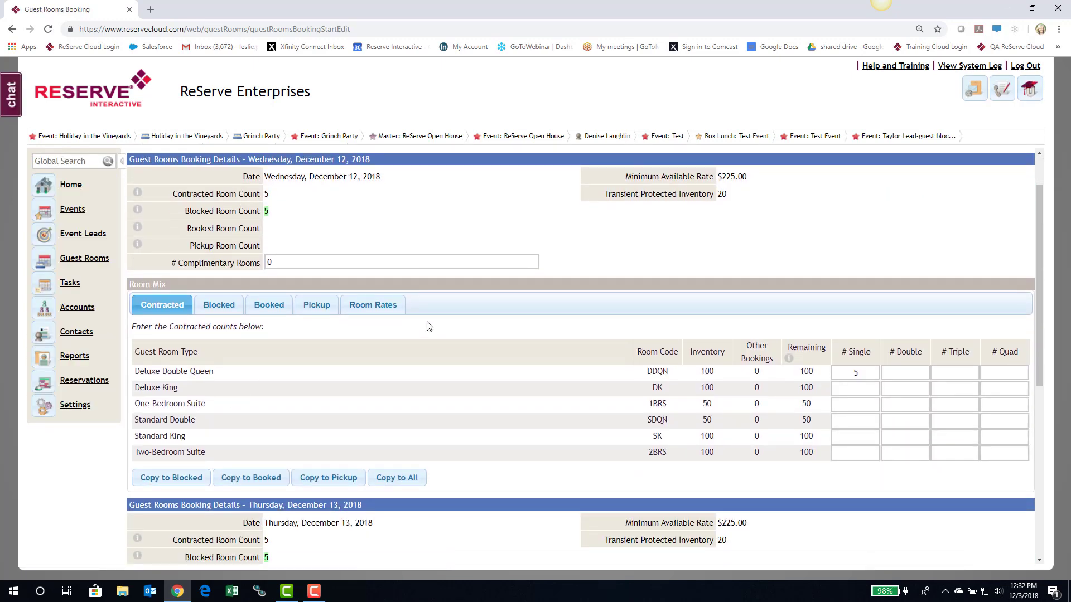
pyautogui.scroll(1, 432, 312)
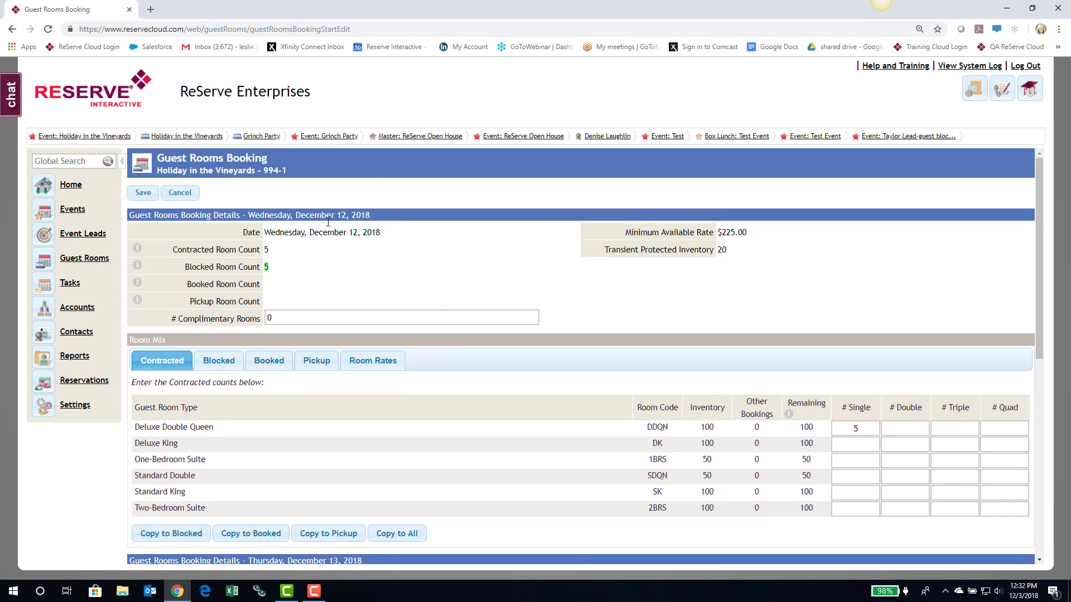
pyautogui.scroll(-4, 499, 271)
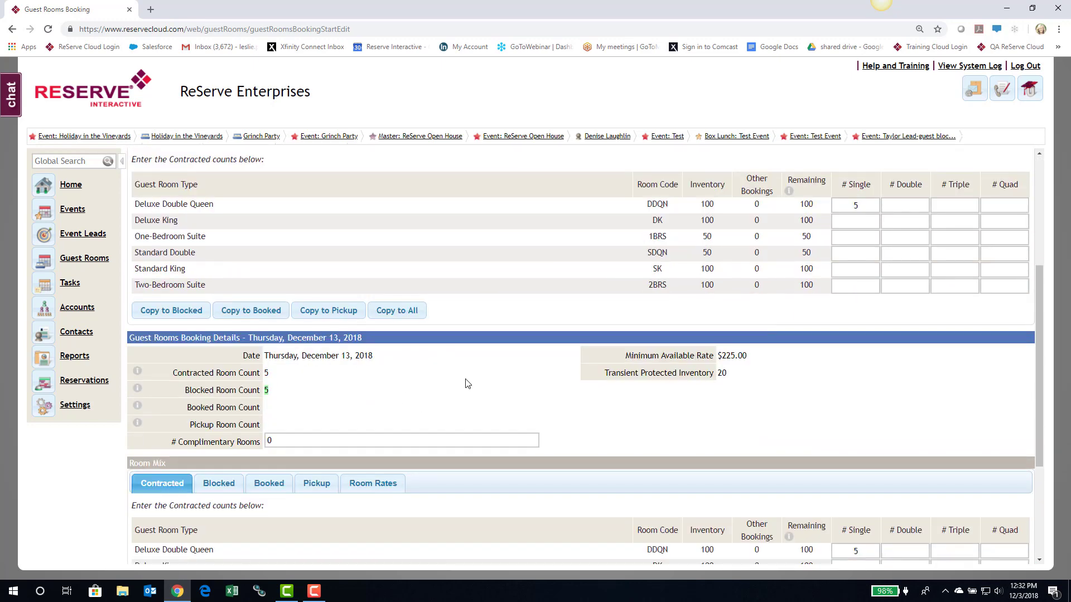
pyautogui.scroll(-2, 468, 385)
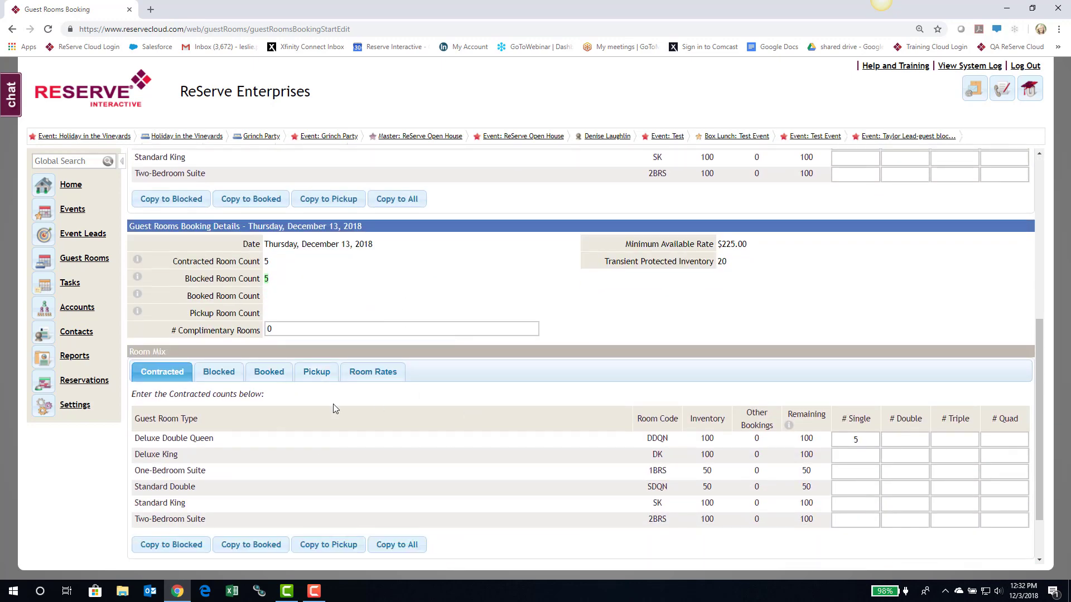
pyautogui.click(215, 375)
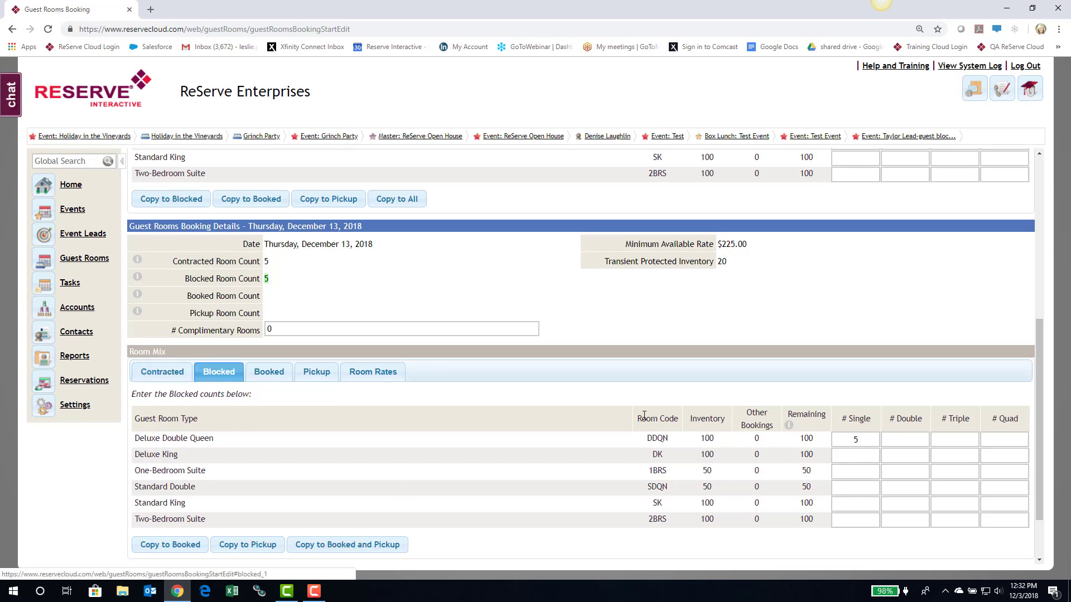
pyautogui.click(380, 373)
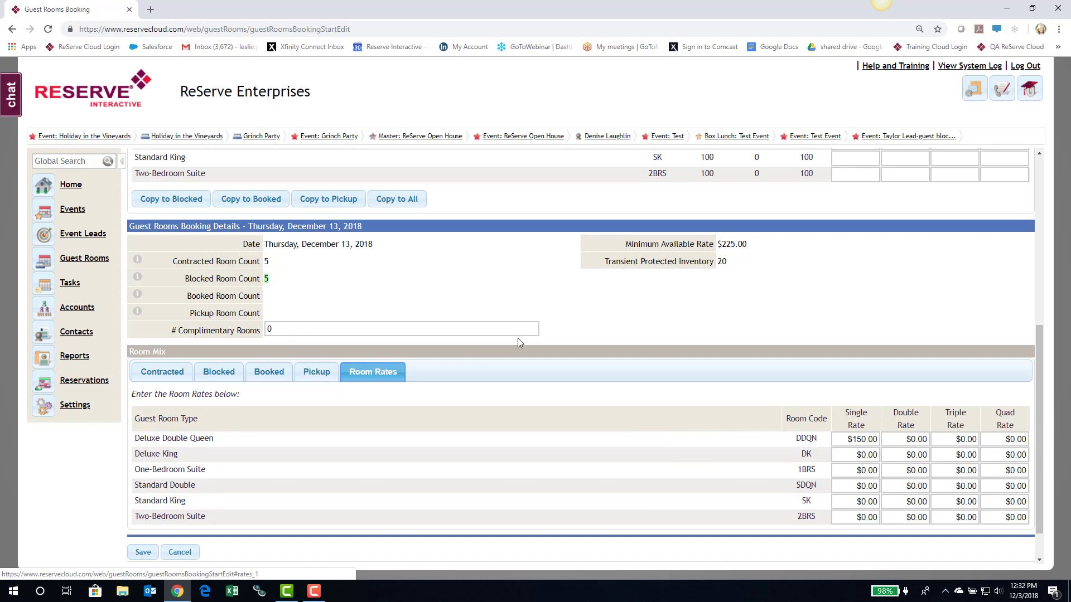
pyautogui.scroll(-1, 517, 340)
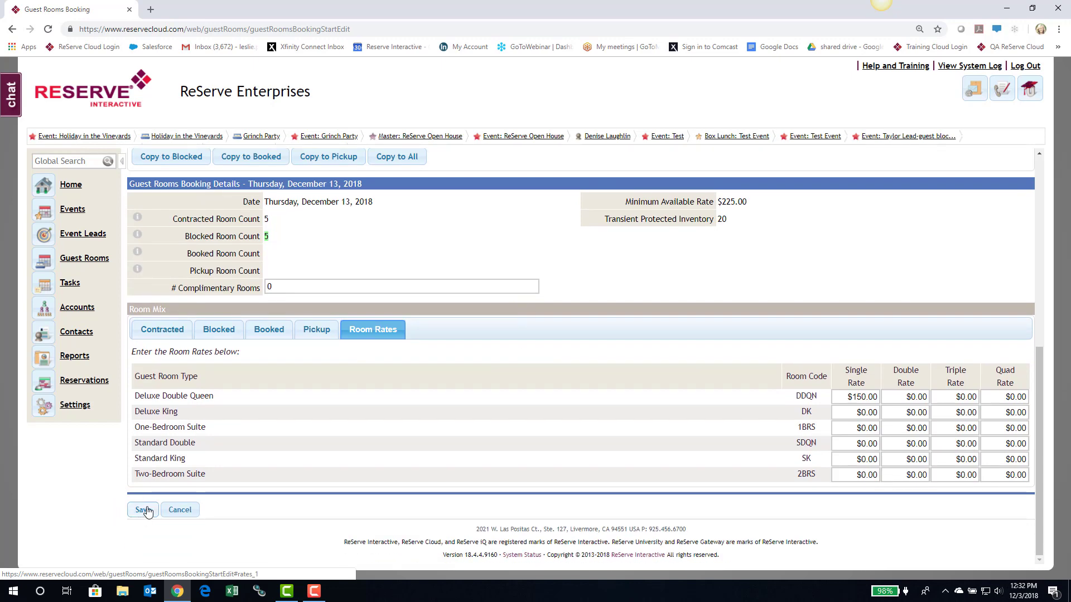
pyautogui.click(144, 510)
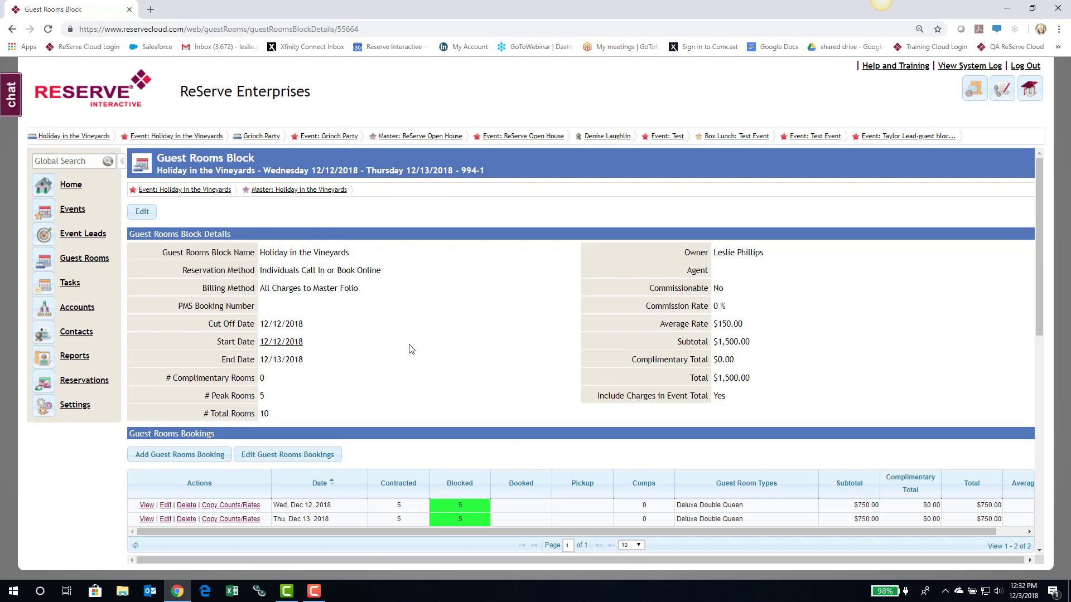
pyautogui.scroll(-1, 411, 349)
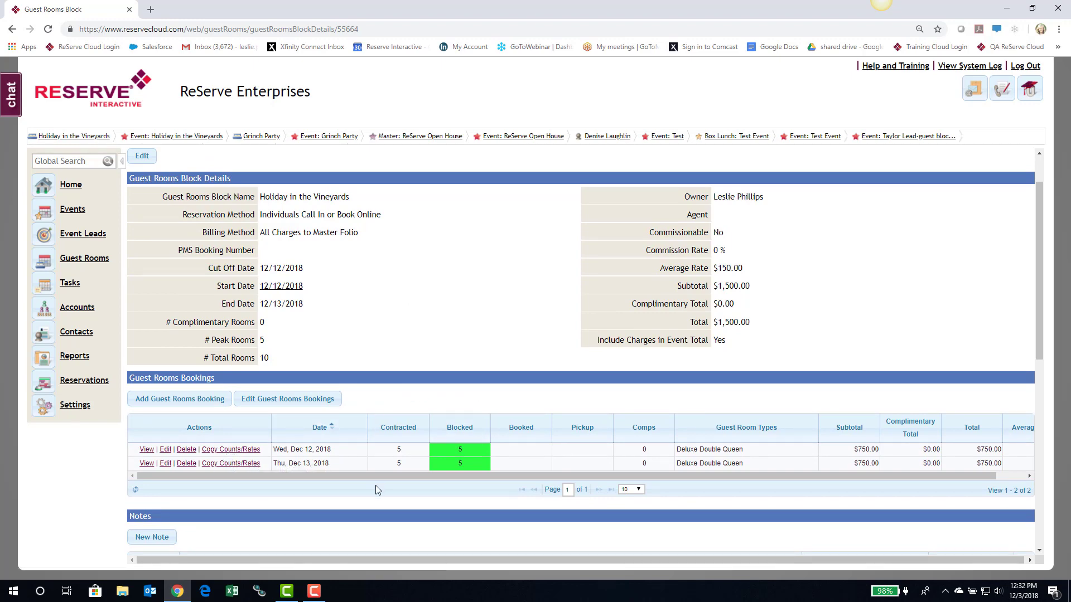
# - Edit the December 12 booking to 6 Deluxe Double Queen singles, copy to Blocked, and save
pyautogui.click(163, 452)
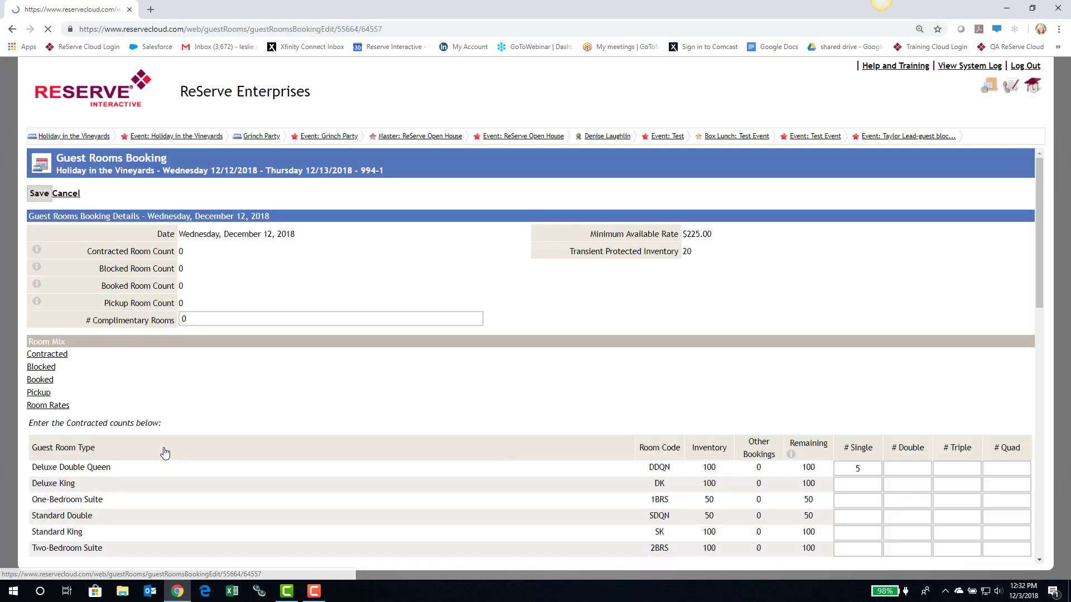
pyautogui.click(835, 425)
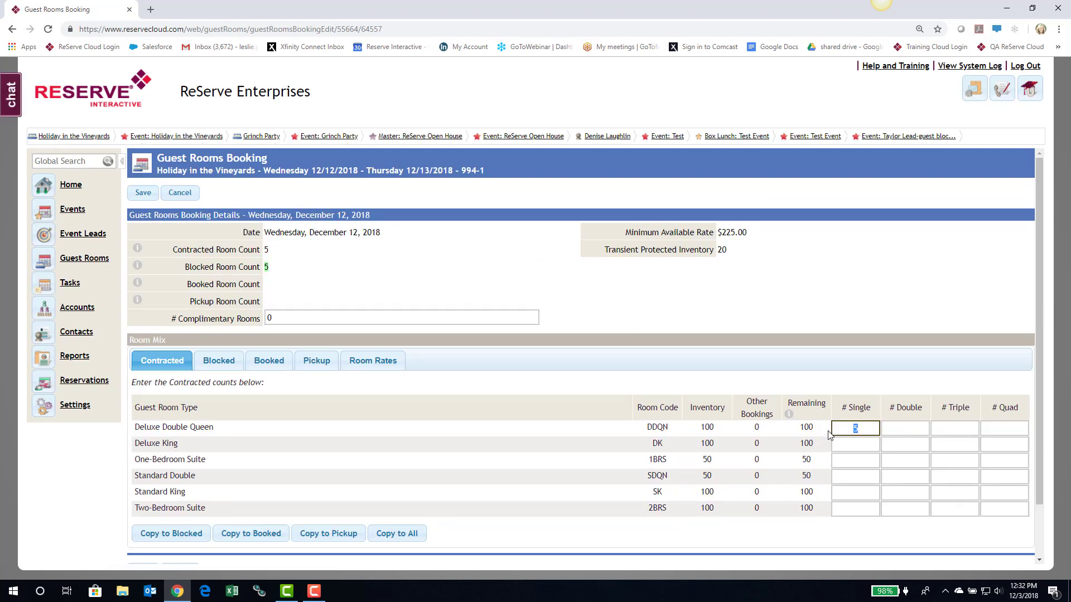
pyautogui.write('6')
pyautogui.click(174, 536)
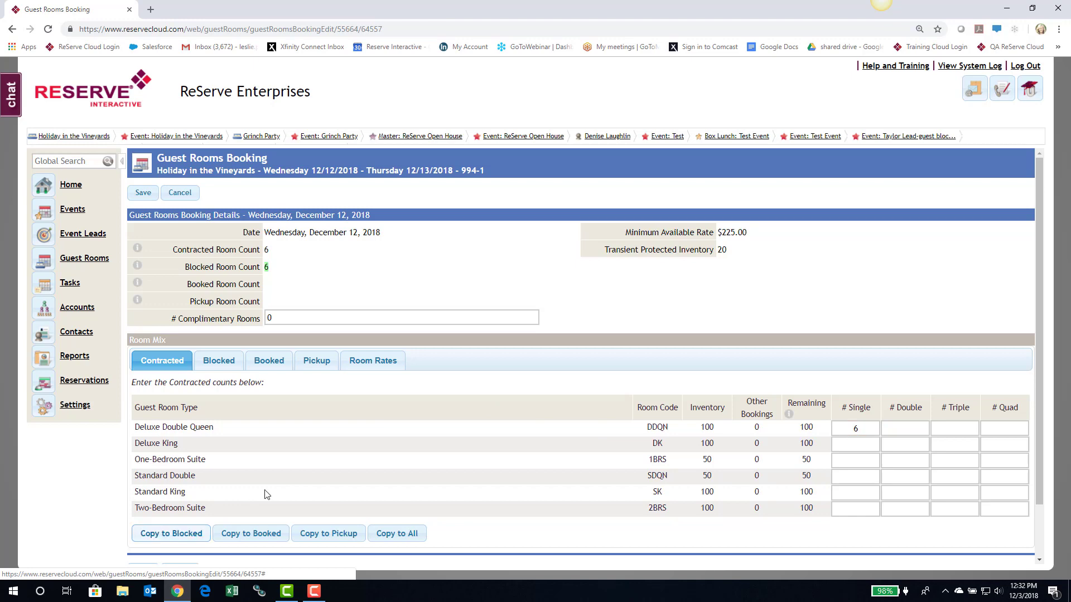
pyautogui.click(143, 192)
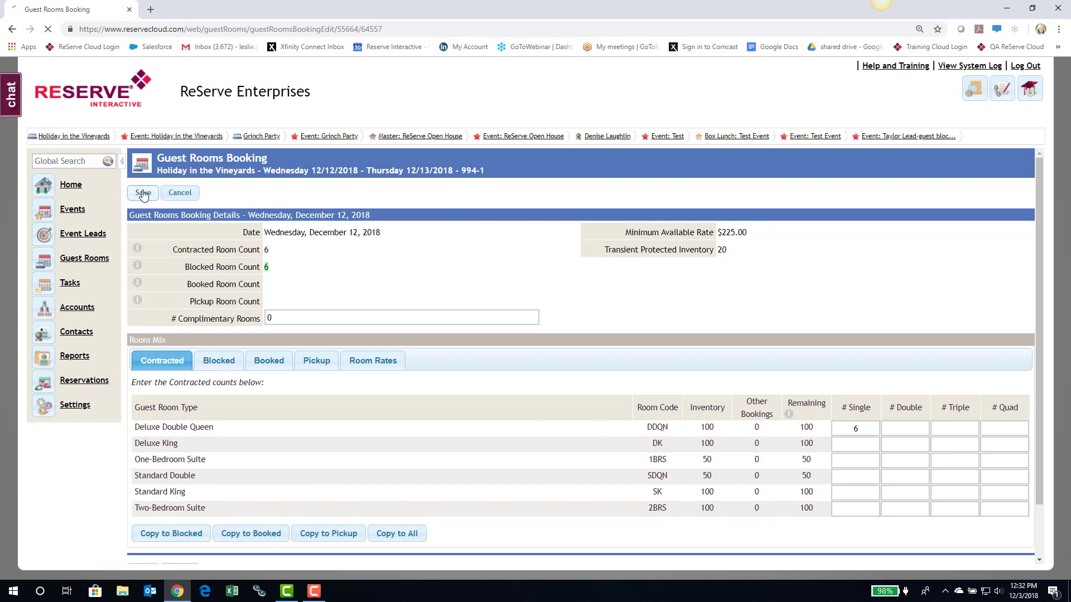
pyautogui.scroll(-1, 466, 421)
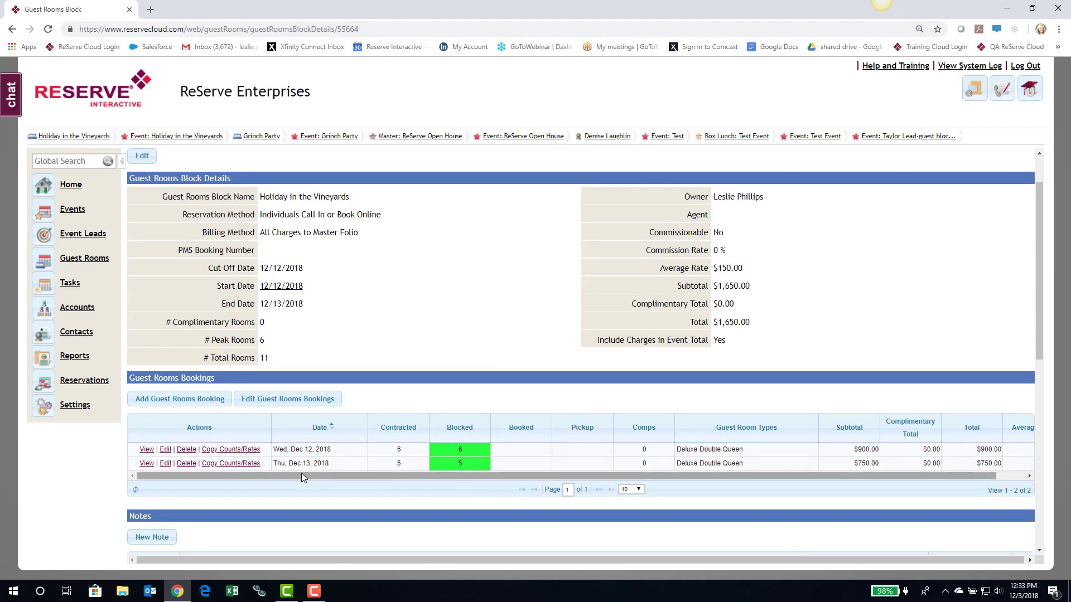
# - Copy December 12's counts and rates onto the December 13 booking
pyautogui.click(232, 453)
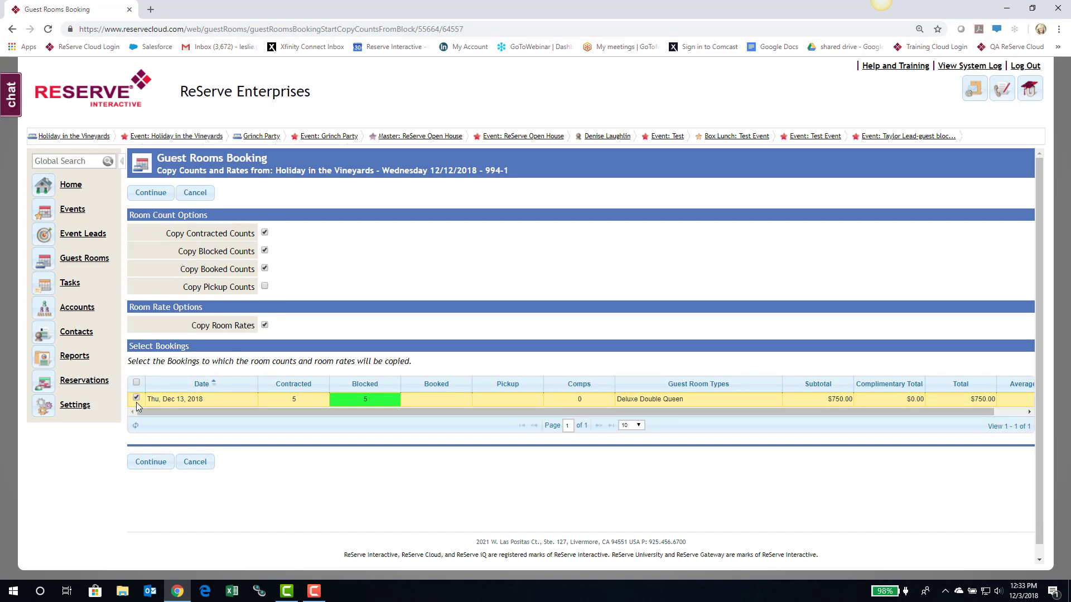
pyautogui.click(151, 462)
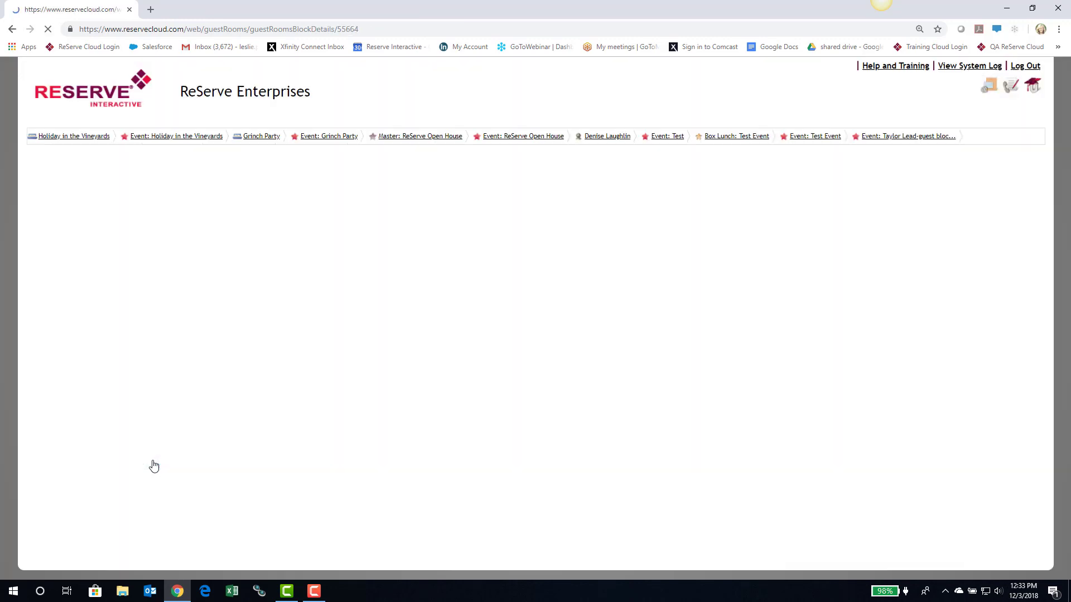
pyautogui.scroll(-1, 456, 387)
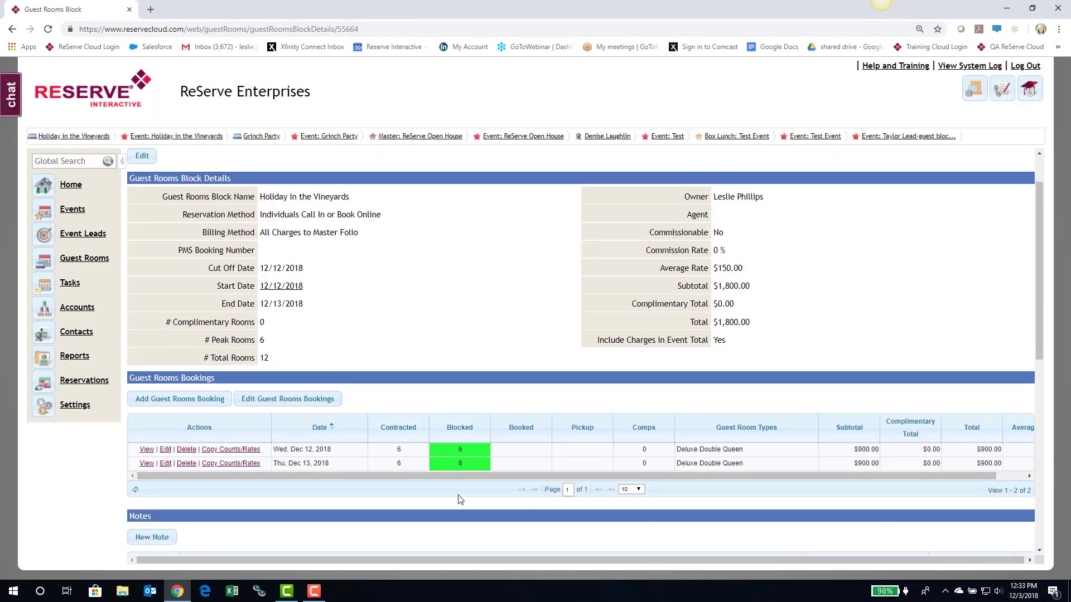
pyautogui.scroll(1, 462, 486)
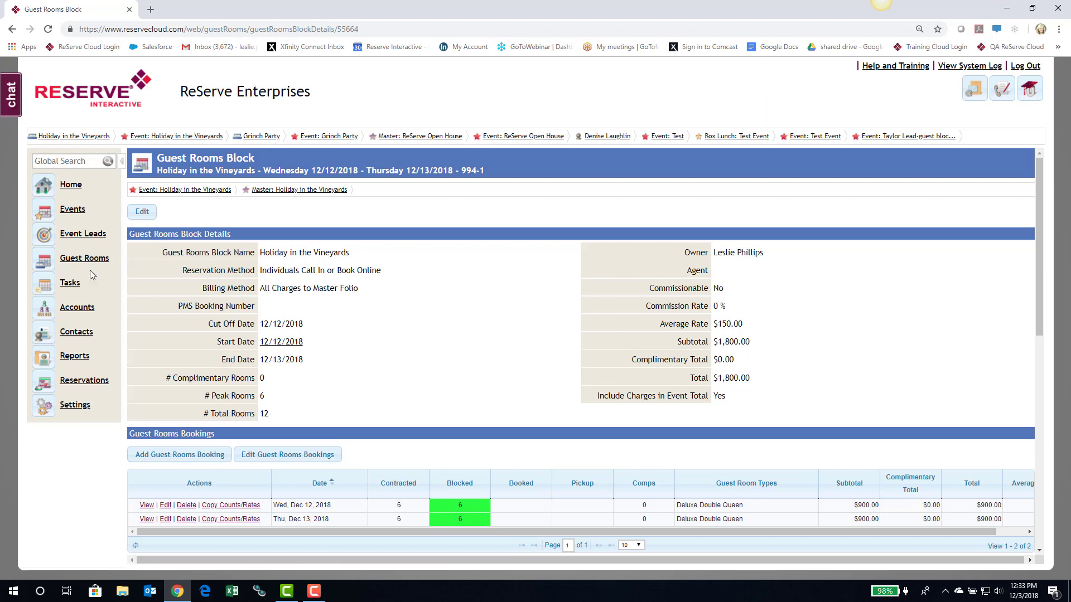
pyautogui.click(77, 260)
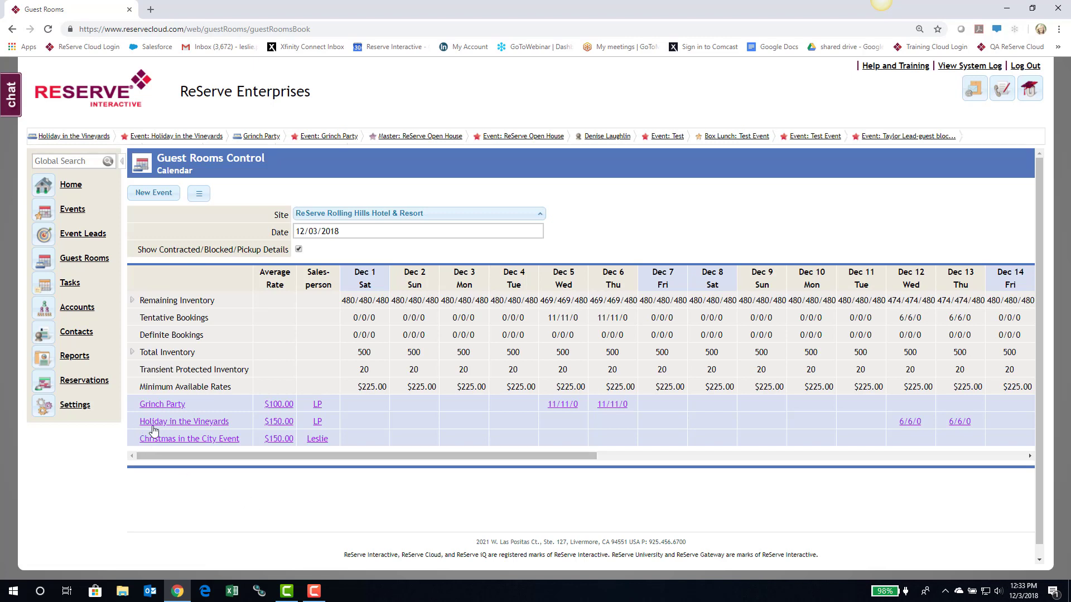
pyautogui.click(181, 423)
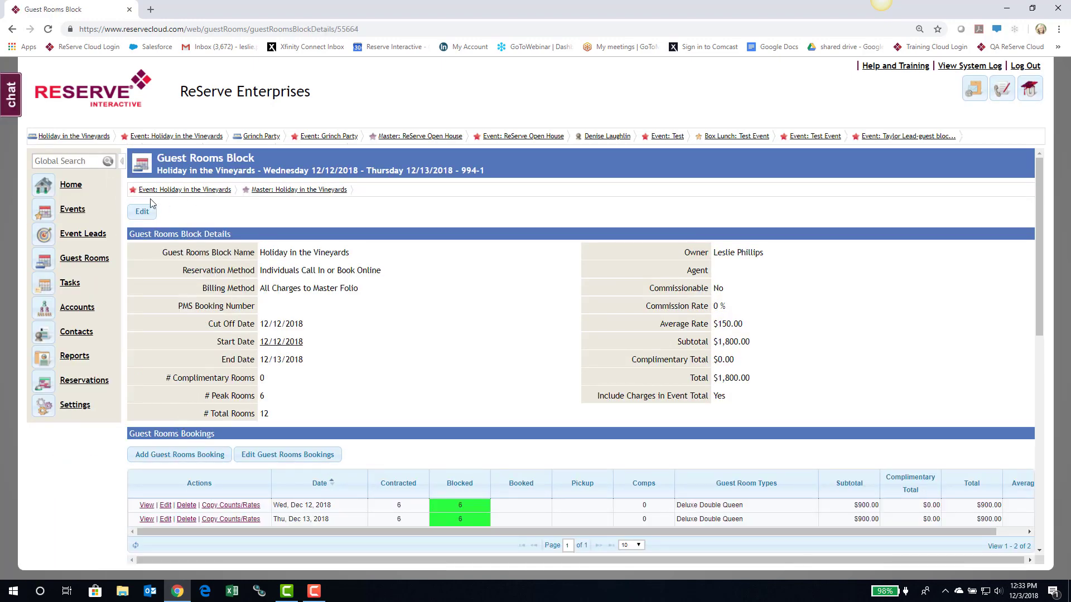
# - Review the Holiday in the Vineyards event details, then return to the Guest Rooms calendar
pyautogui.click(187, 191)
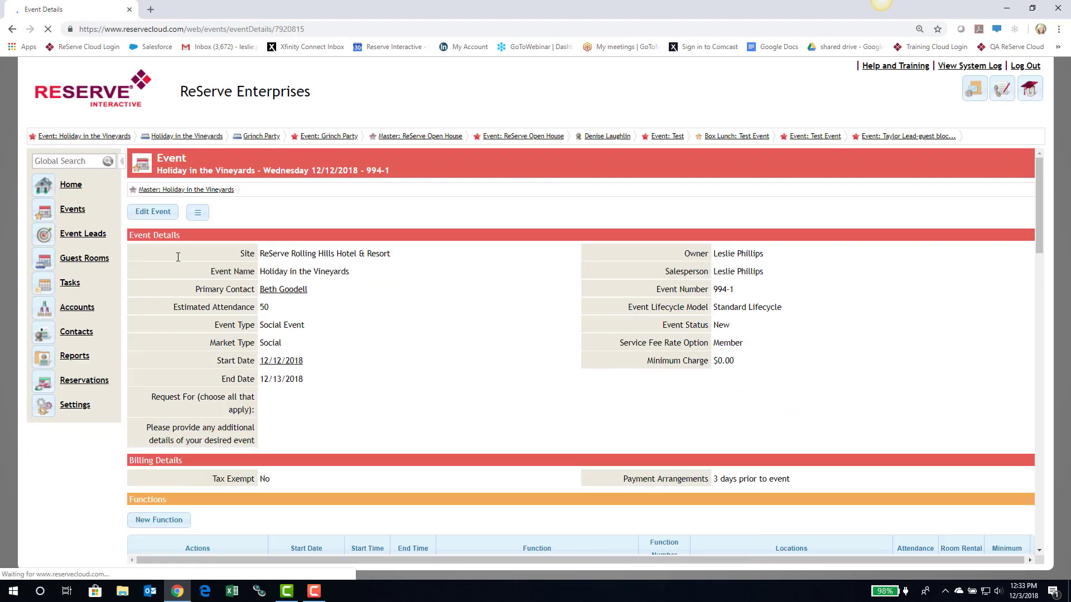
pyautogui.scroll(-3, 453, 308)
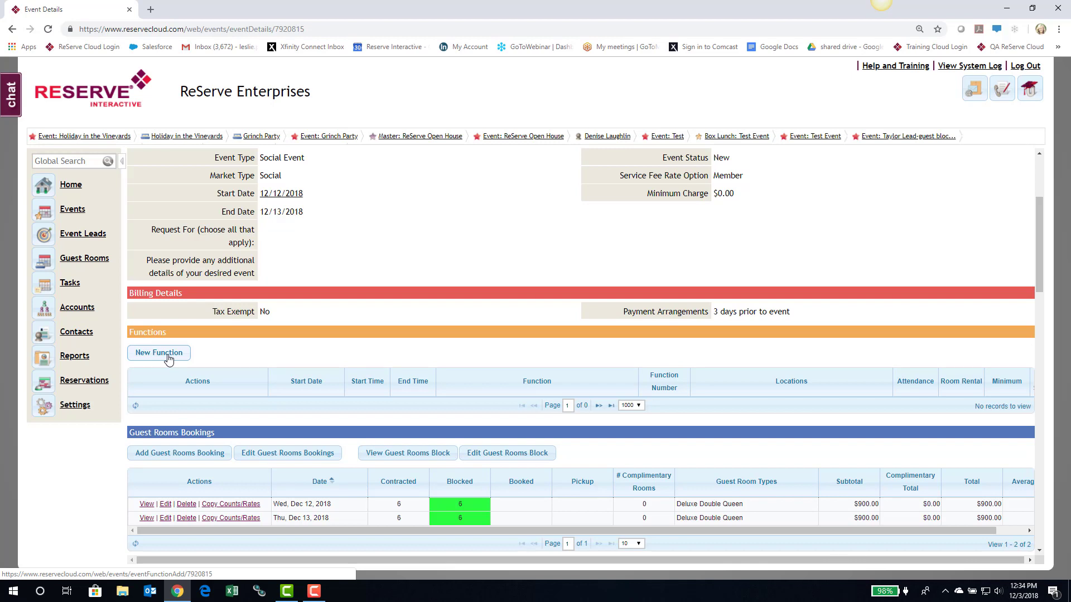
pyautogui.scroll(3, 169, 360)
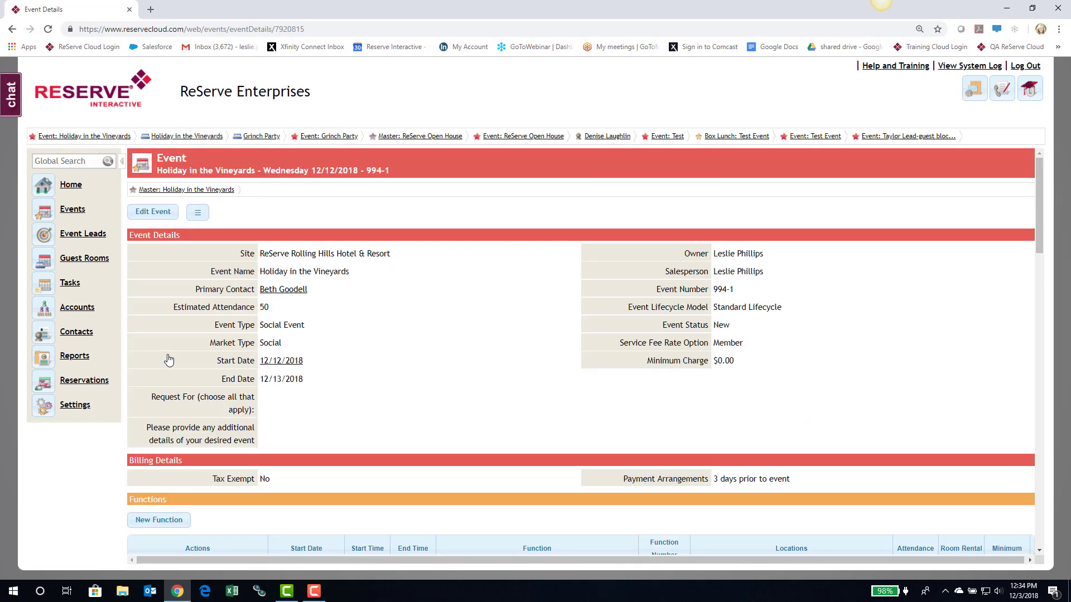
pyautogui.click(88, 261)
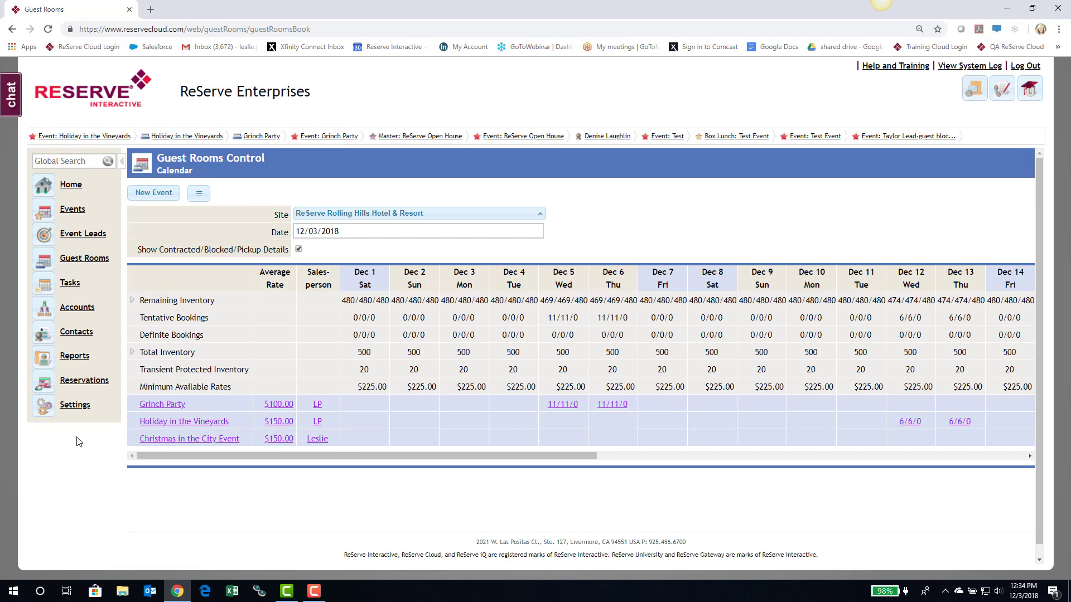
pyautogui.click(72, 211)
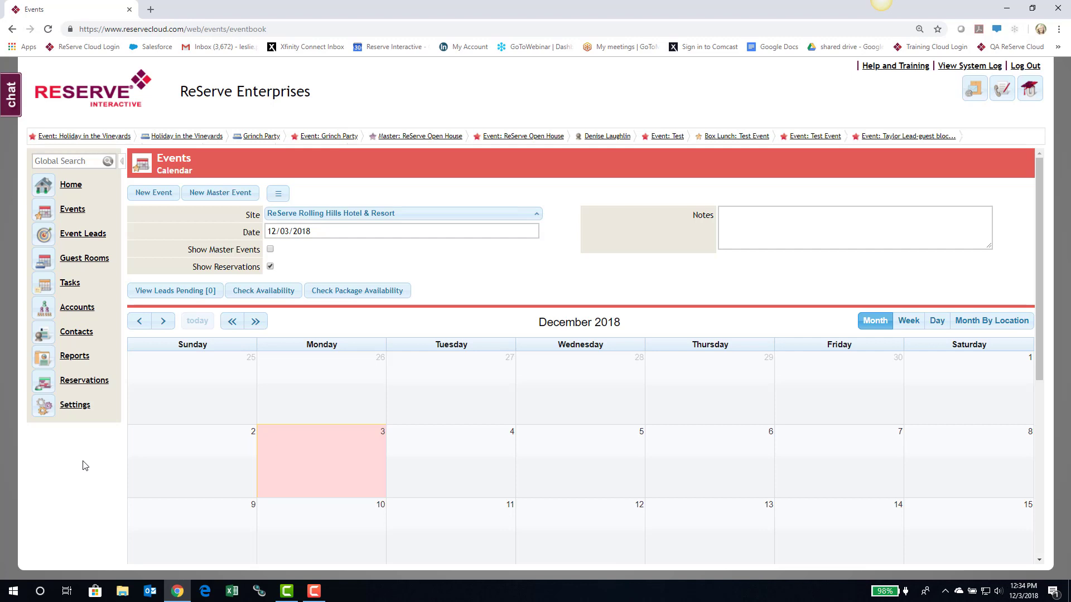
pyautogui.click(81, 260)
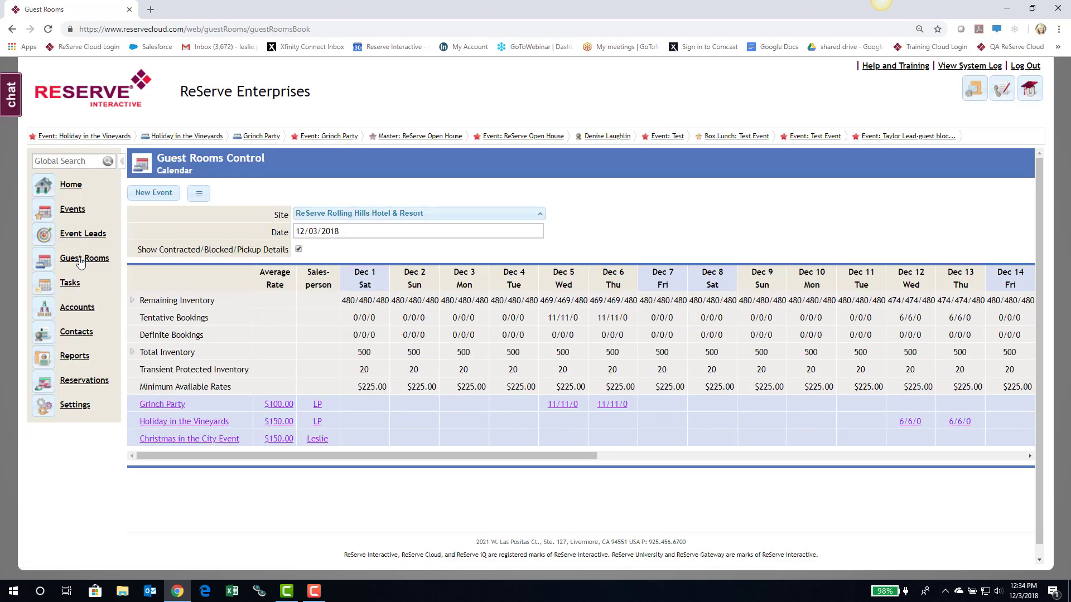